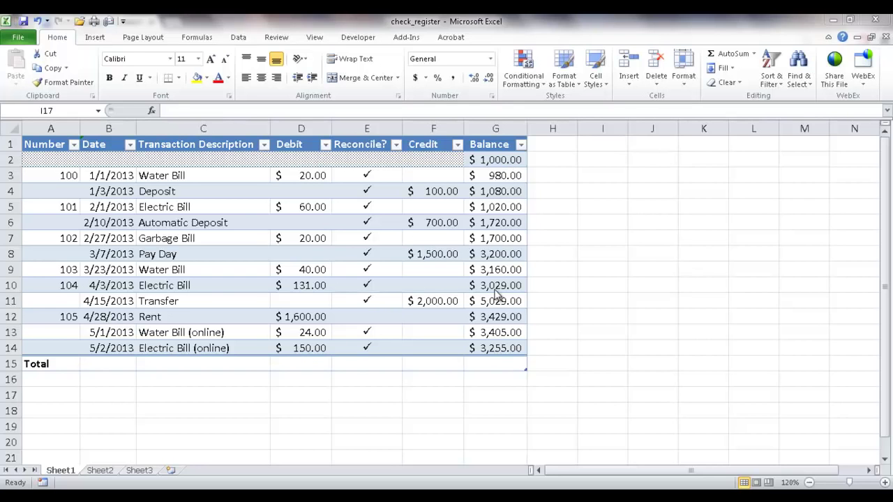
Step: Add a new table row above the Total row with the date 5/15/2013 and the transaction description Deposit
key("F2")
left_click(514, 348)
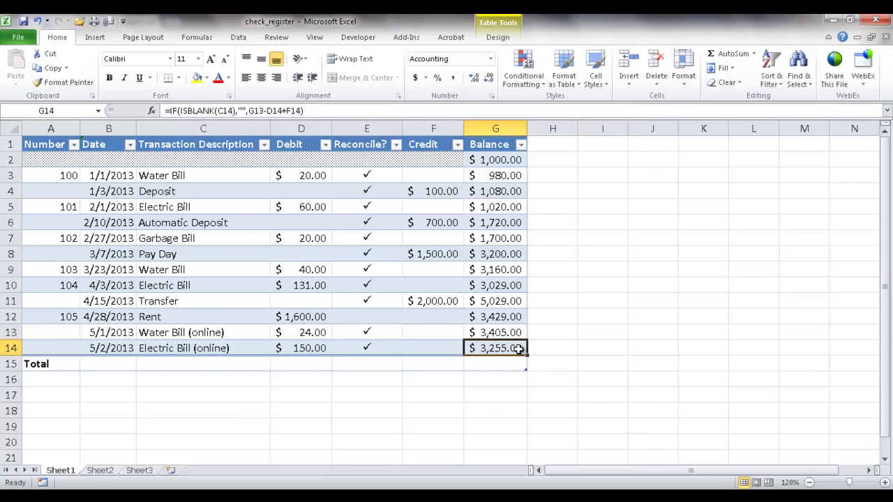
key("Tab")
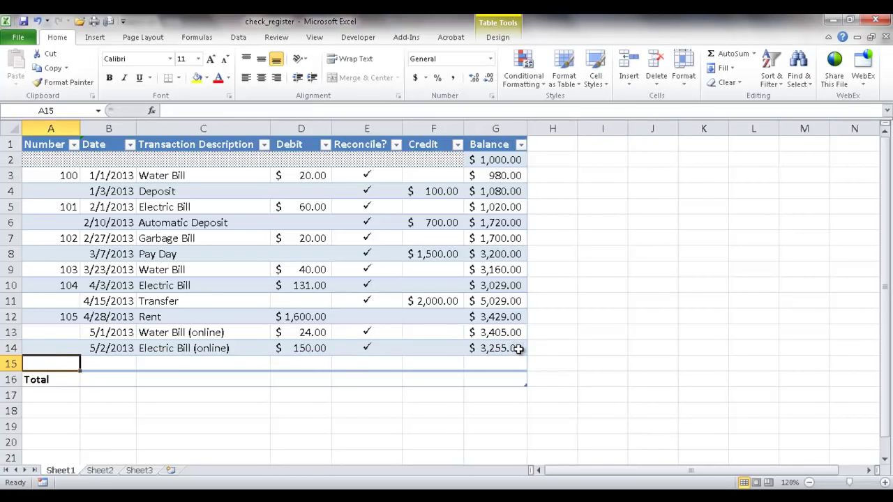
left_click(109, 363)
type("5/15")
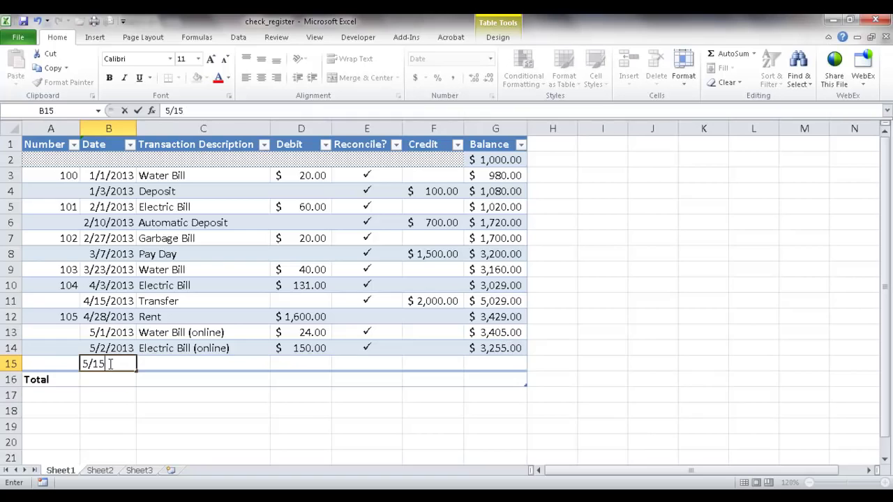
type("/2013")
key("Tab")
type("D")
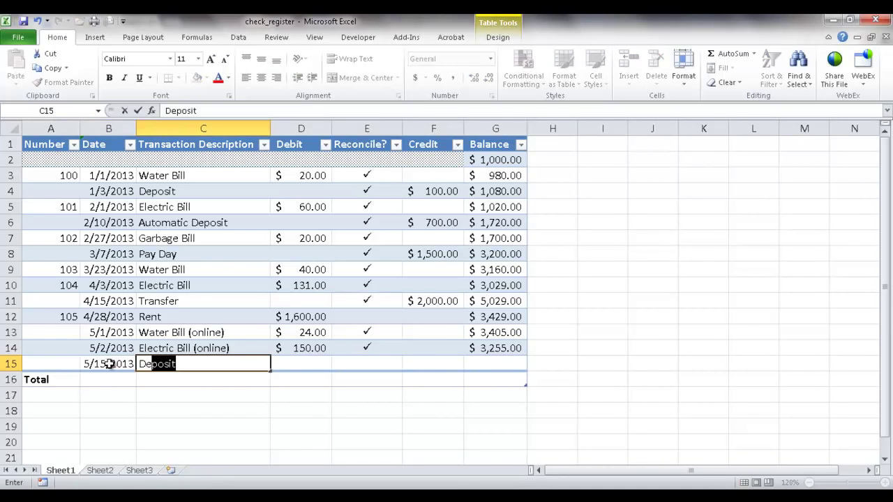
key("Tab")
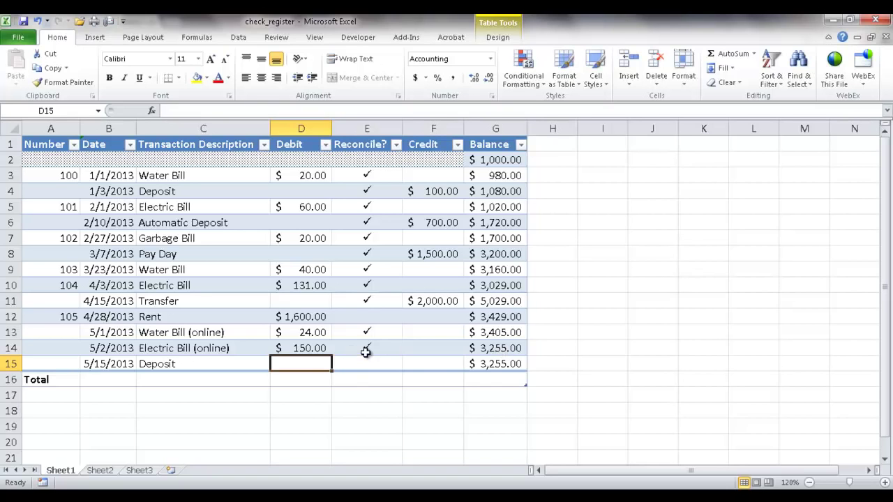
Step: Enter a credit of 500.00 for the 5/15/2013 deposit in row 15
left_click(428, 359)
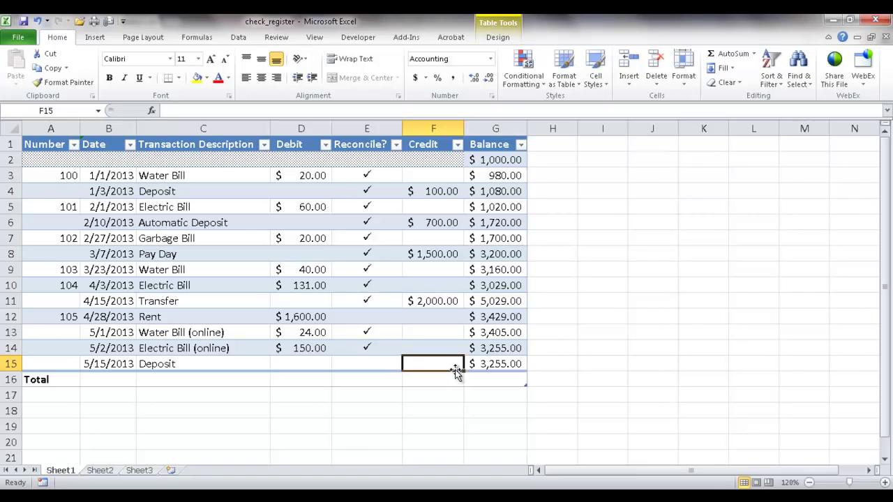
type("500")
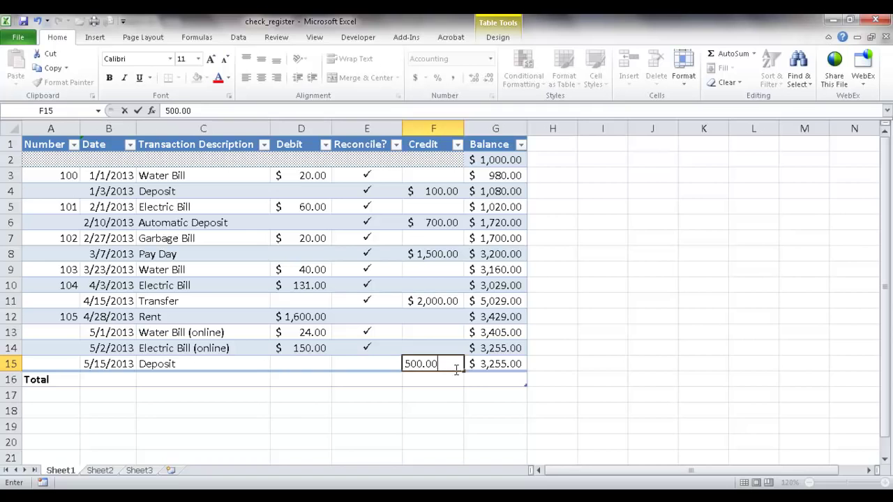
key("ctrl+Return")
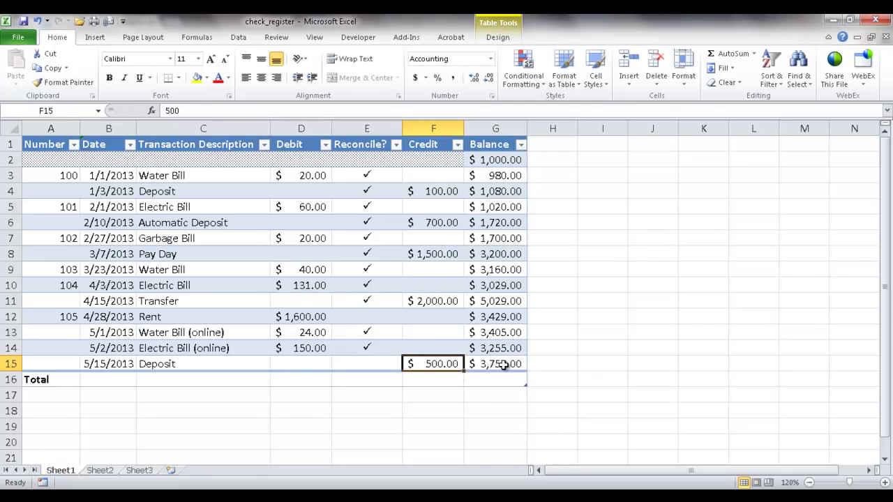
Step: Copy the Reconcile? check mark from row 14 to the 5/15/2013 deposit in row 15
left_click(370, 346)
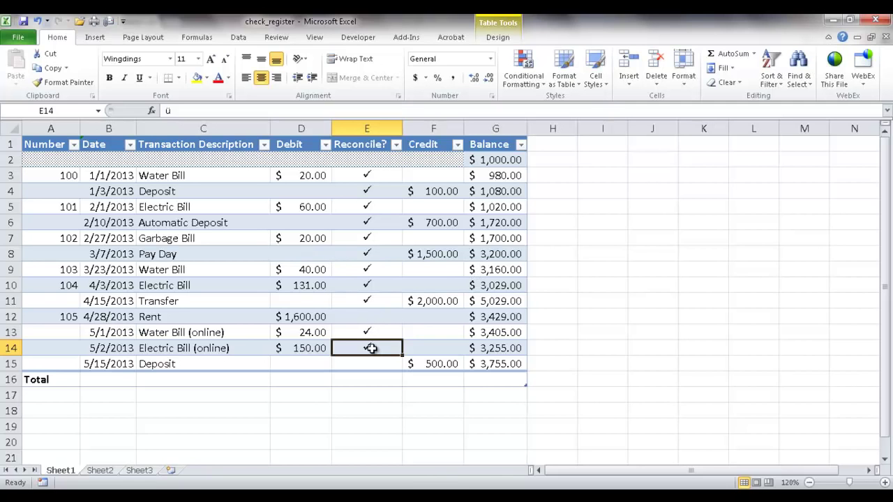
key("ctrl+c")
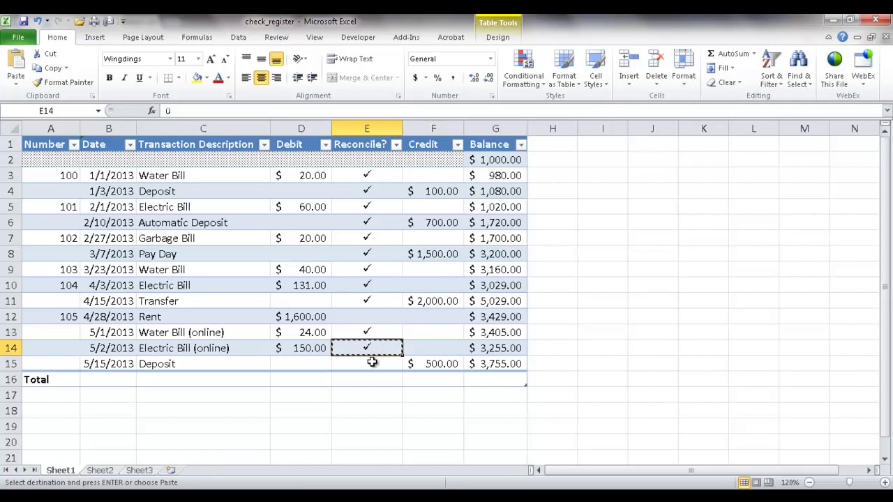
left_click(369, 362)
key("ctrl+v")
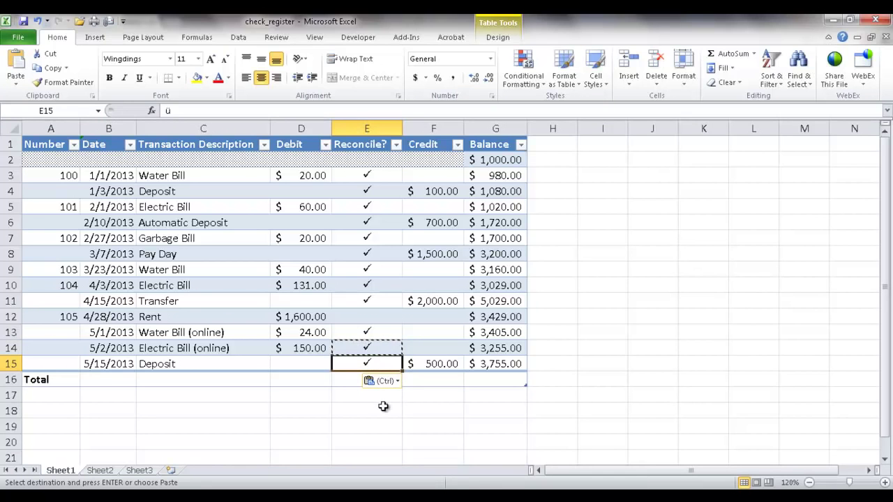
left_click(397, 423)
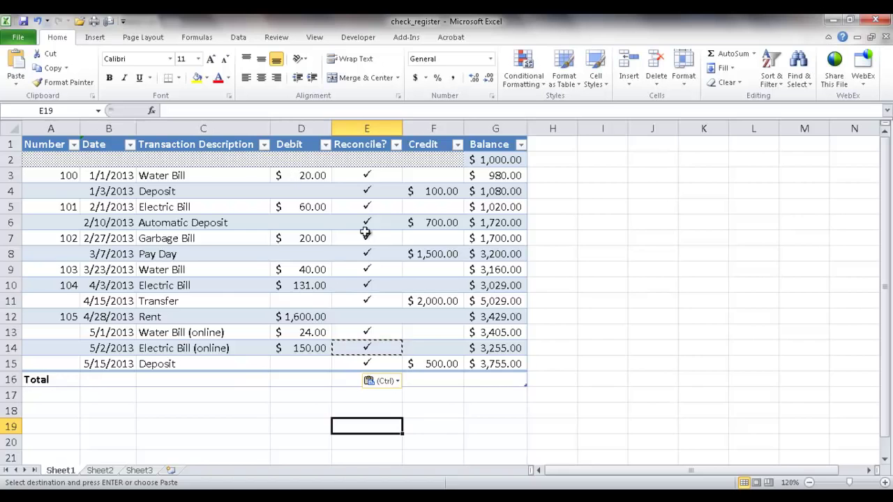
Step: Show the Sum of the Debit column in the Total row
left_click(322, 380)
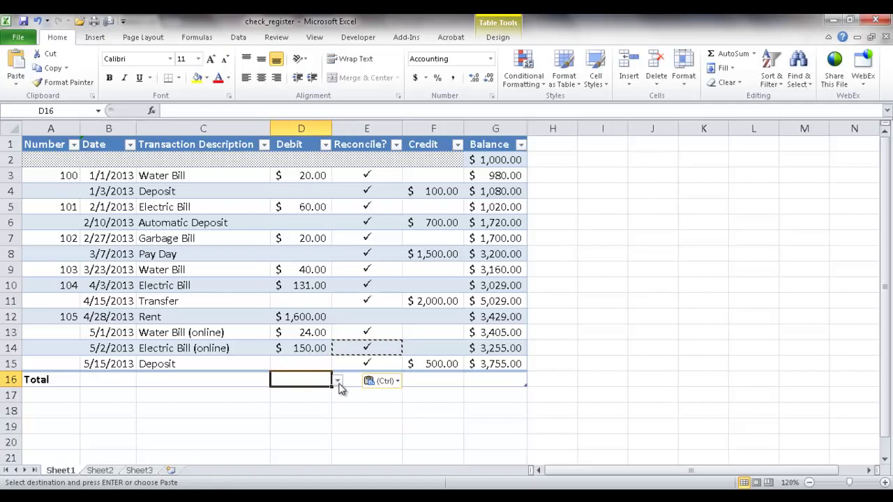
left_click(337, 381)
left_click(265, 335)
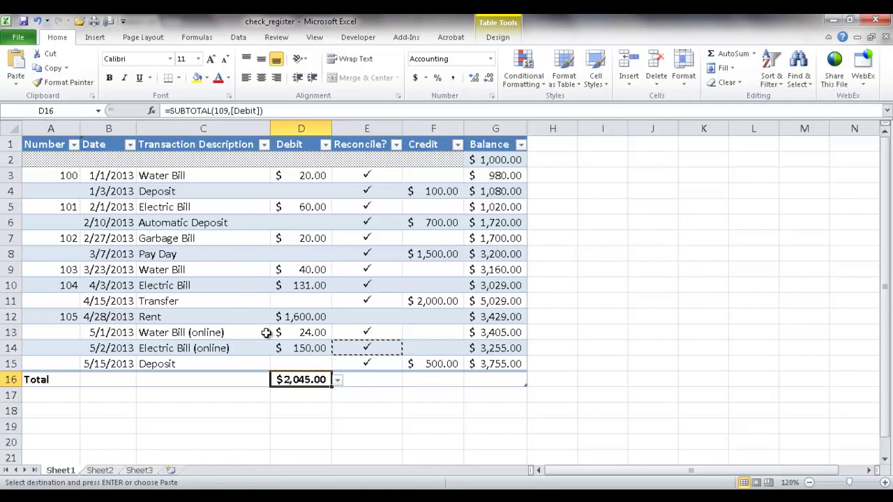
Step: Filter the Transaction Description column to the entries matching "water"
left_click(263, 145)
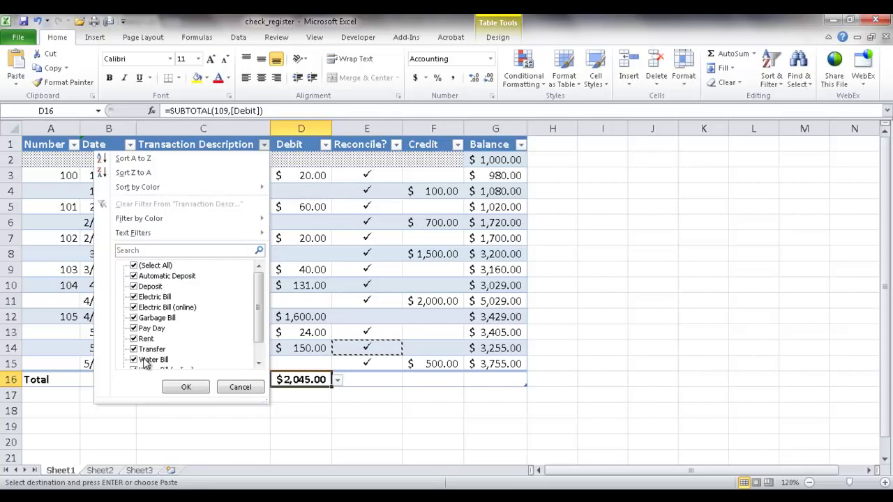
left_click(139, 251)
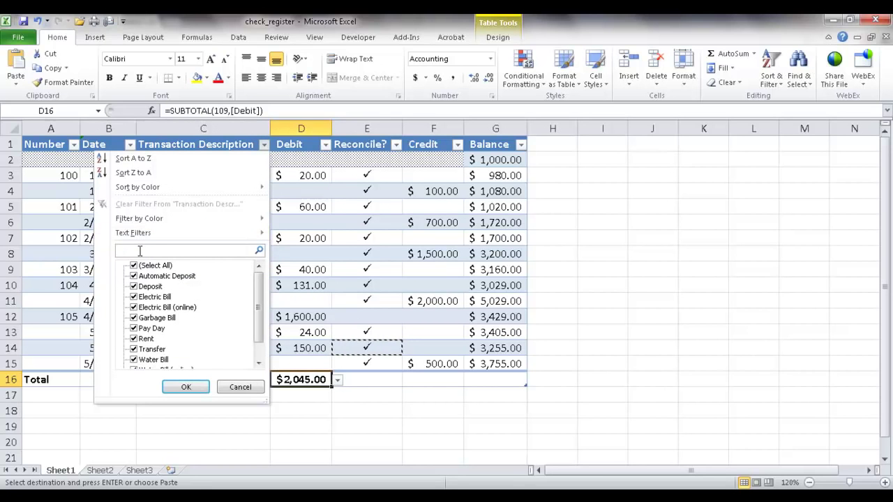
type("water")
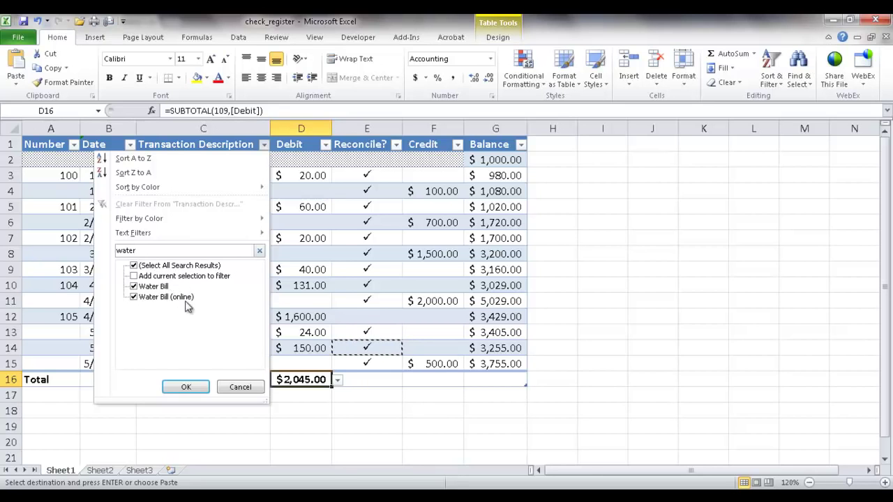
left_click(180, 389)
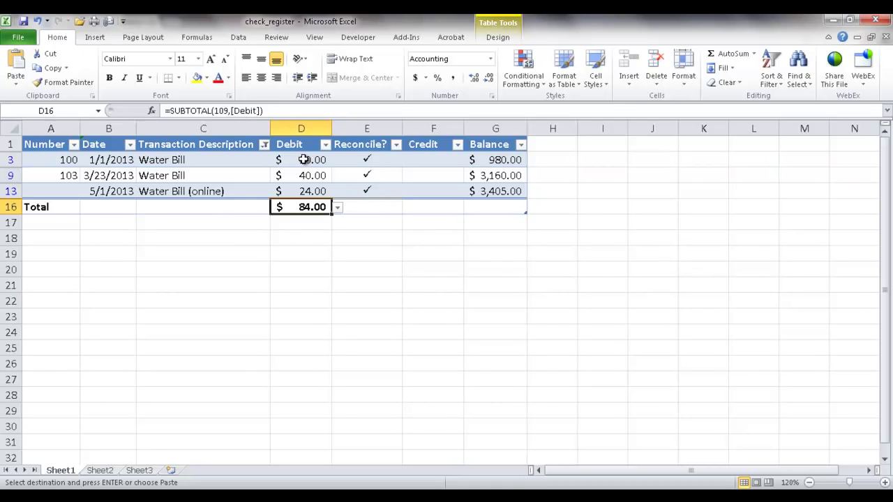
Step: Change the Debit column's Total row function to Average
left_click(337, 209)
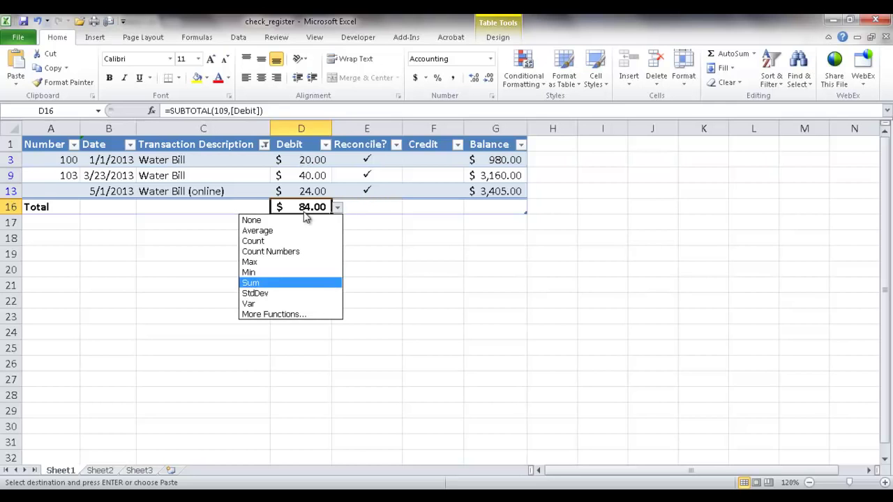
left_click(278, 231)
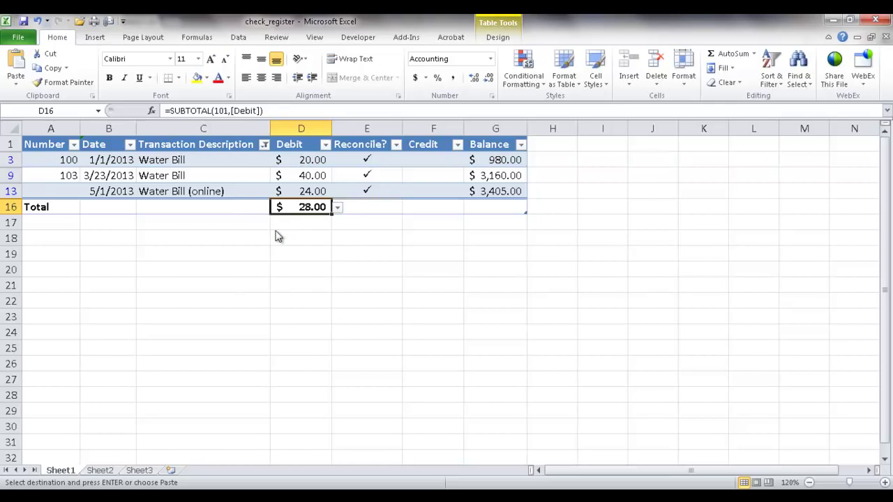
left_click(336, 208)
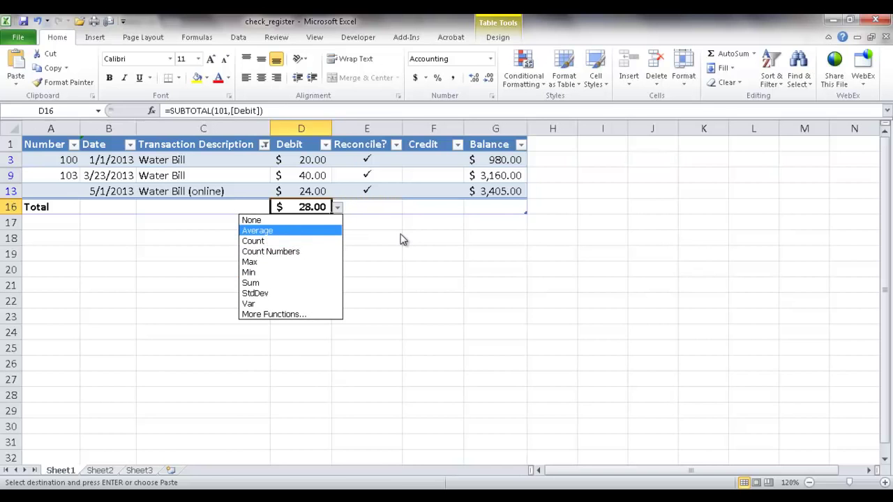
left_click(394, 262)
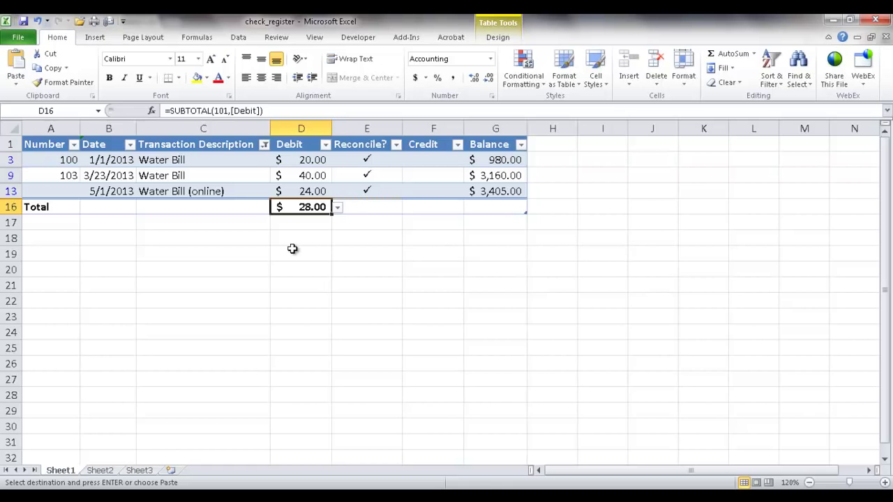
Step: Clear the filter from the Transaction Description column
left_click(264, 144)
left_click(133, 203)
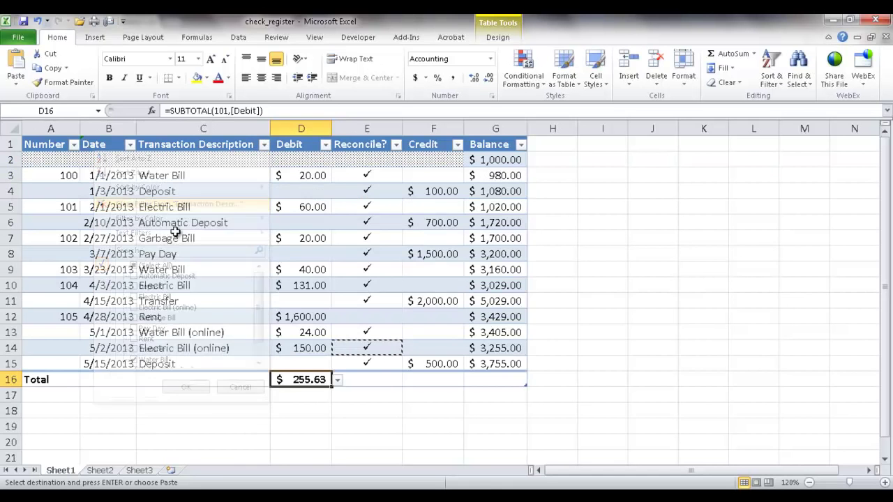
left_click(632, 395)
Step: Copy rows 1 to 5 of Sheet1 and paste them as values only at cell A1 of Sheet2
left_click_drag(14, 145, 3, 207)
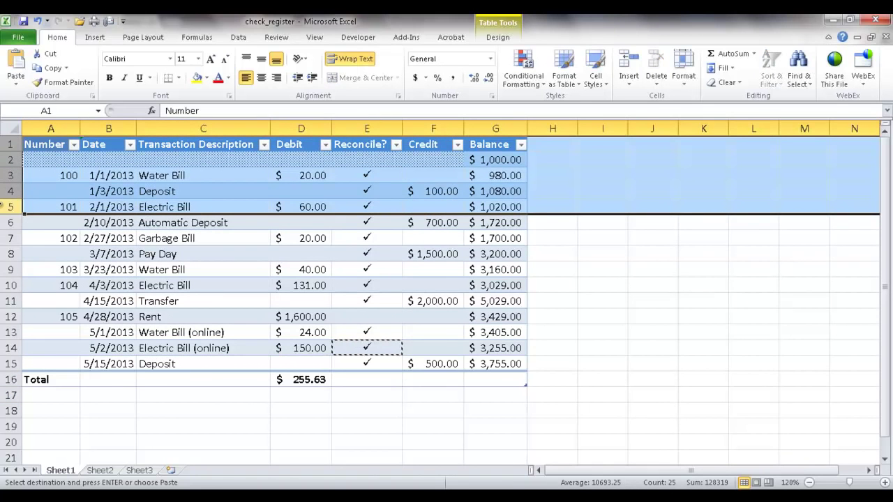
key("ctrl+c")
left_click(100, 470)
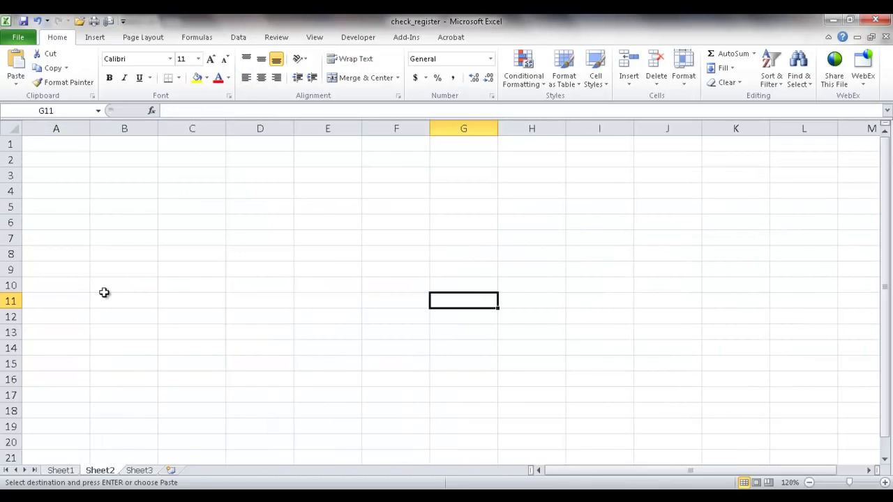
left_click(50, 139)
left_click(17, 81)
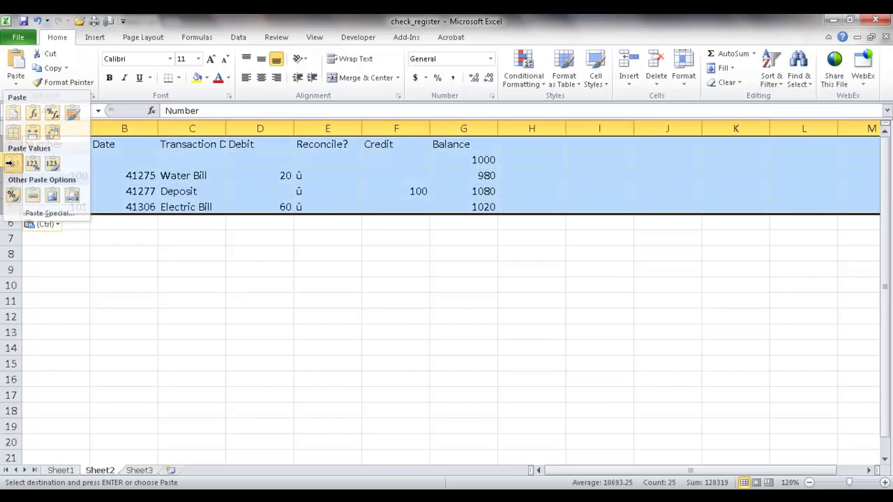
left_click(13, 164)
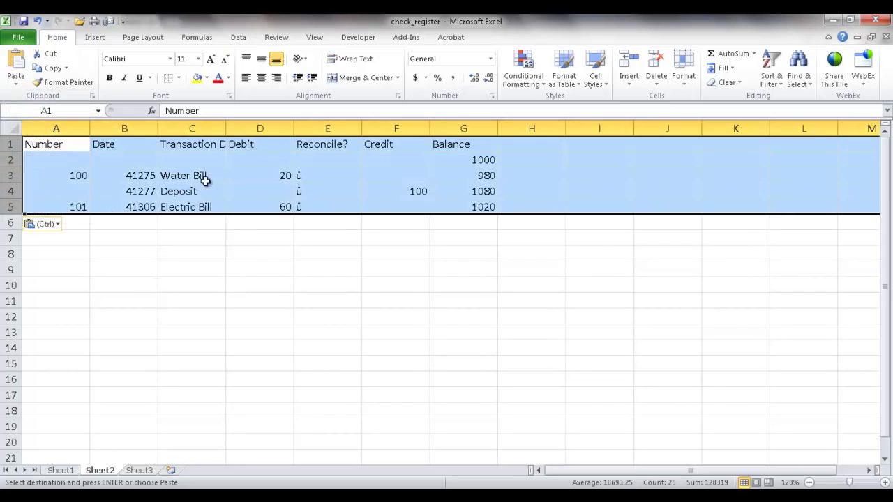
left_click(284, 272)
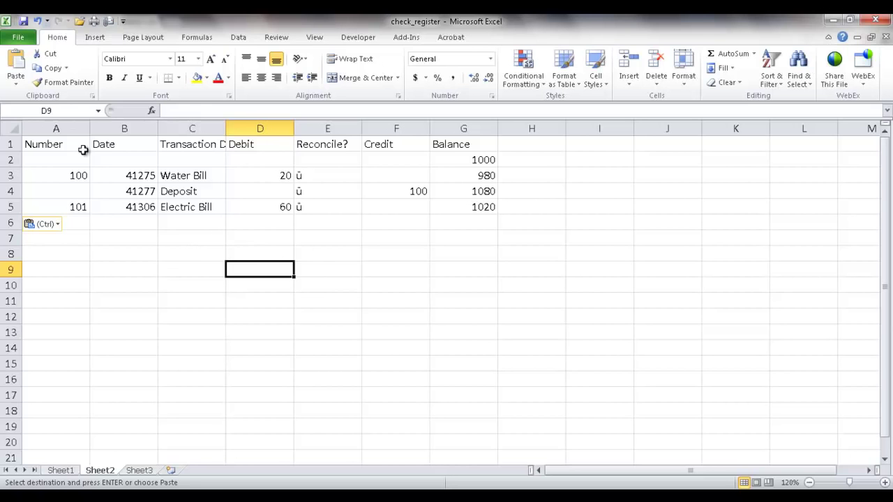
Step: Format the Date column on Sheet2 as Short Date
left_click(119, 129)
left_click(490, 59)
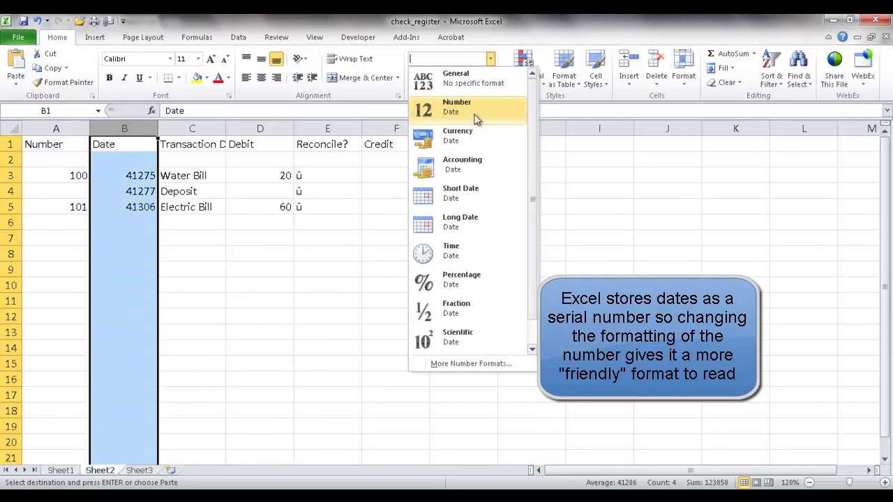
left_click(452, 196)
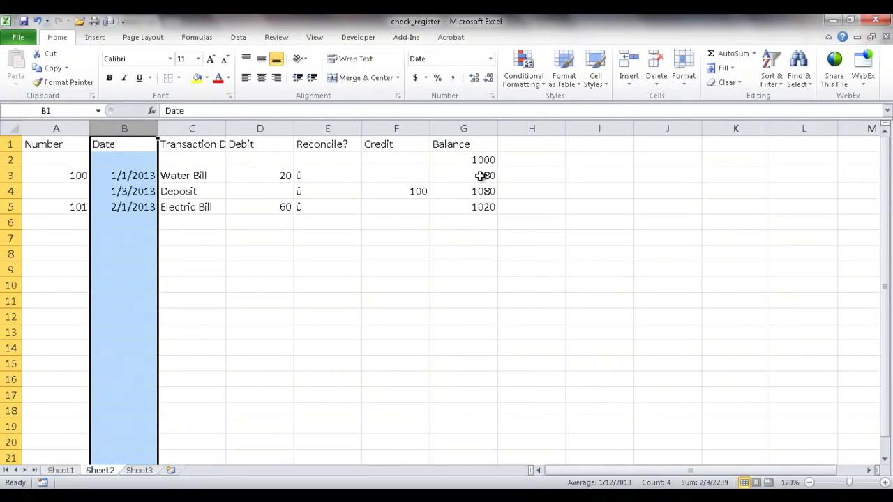
Step: Format the Debit, Credit and Balance columns on Sheet2 as Currency
left_click(260, 128)
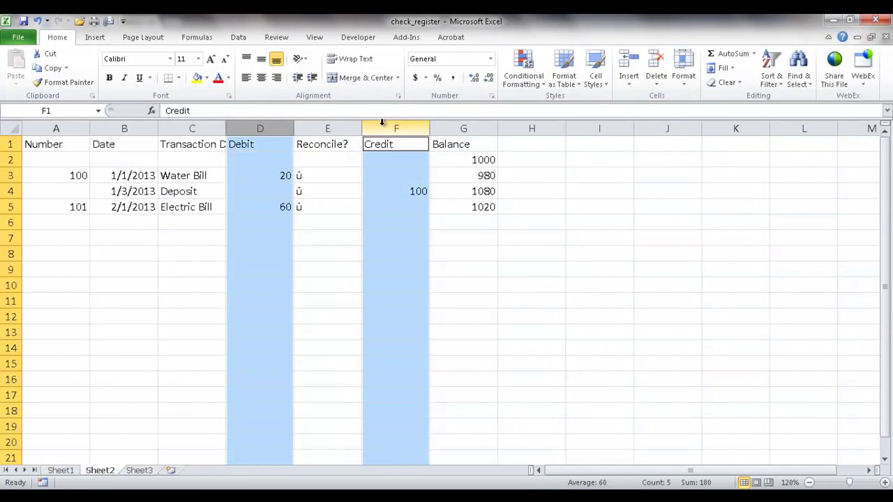
left_click(463, 128, "ctrl")
left_click(490, 58)
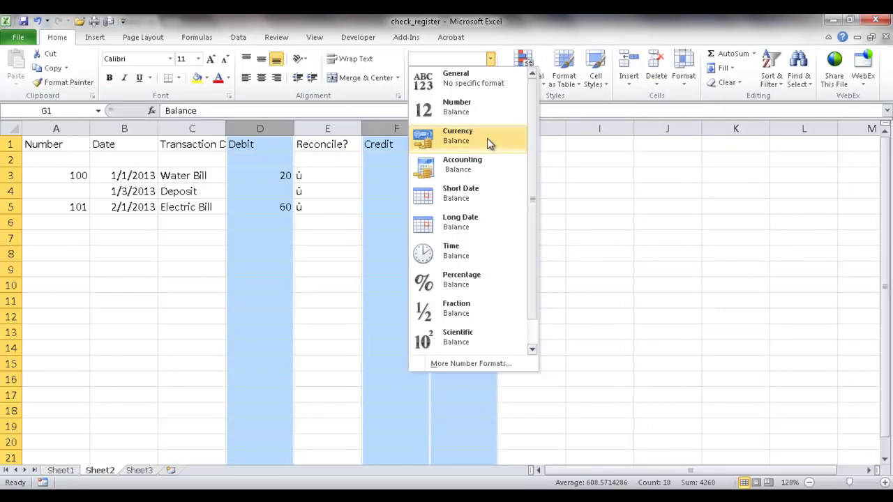
left_click(486, 140)
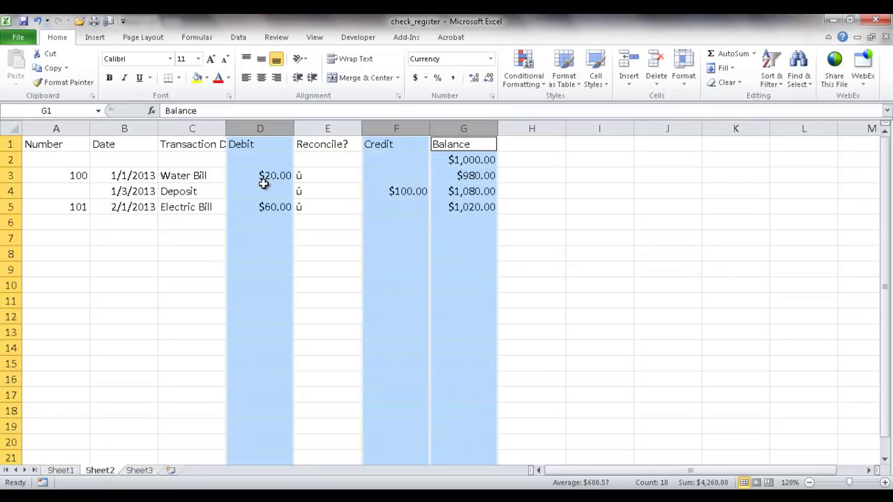
Step: Try the Accounting format on the Debit, Credit and Balance columns, and set them back to Currency
left_click(490, 59)
left_click(475, 161)
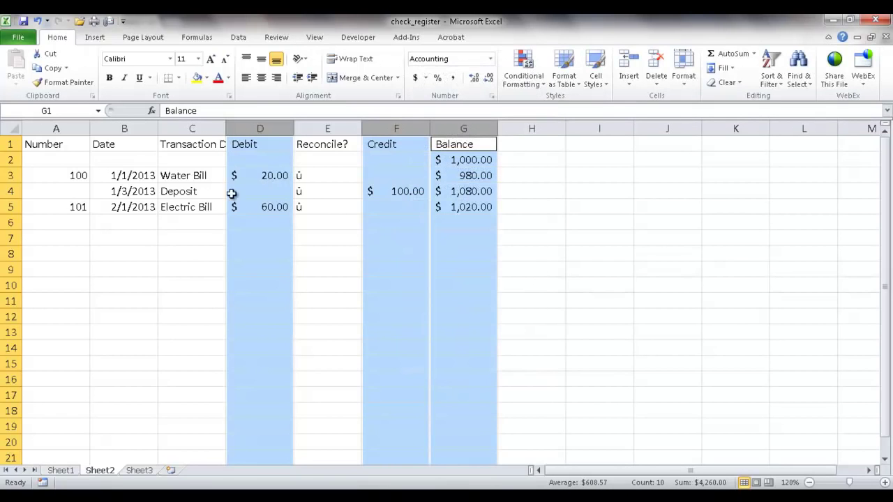
left_click(490, 58)
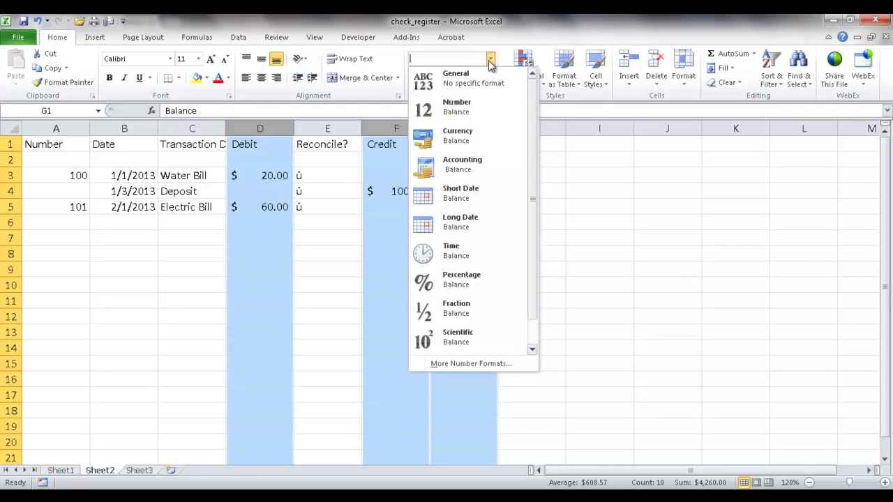
left_click(473, 142)
left_click(385, 297)
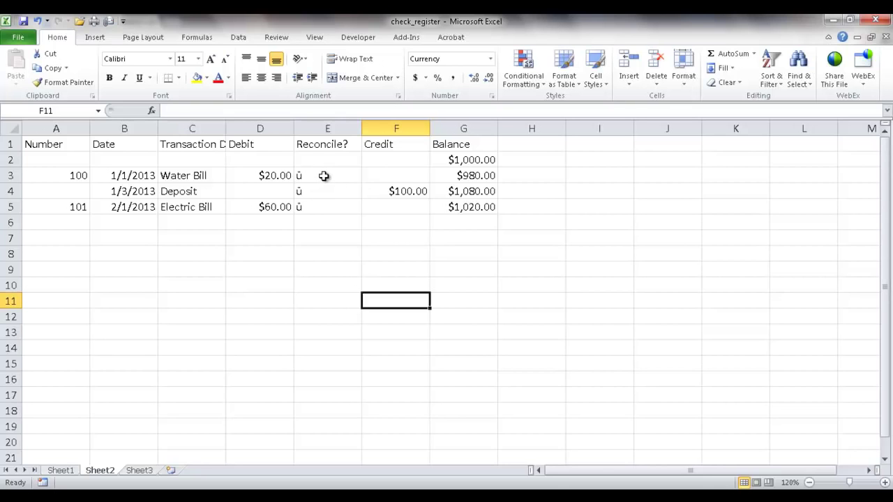
Step: Clear the Reconcile? entries in E3 to E5 and insert the Wingdings check mark, character code 252, in cell E3
left_click_drag(323, 175, 318, 205)
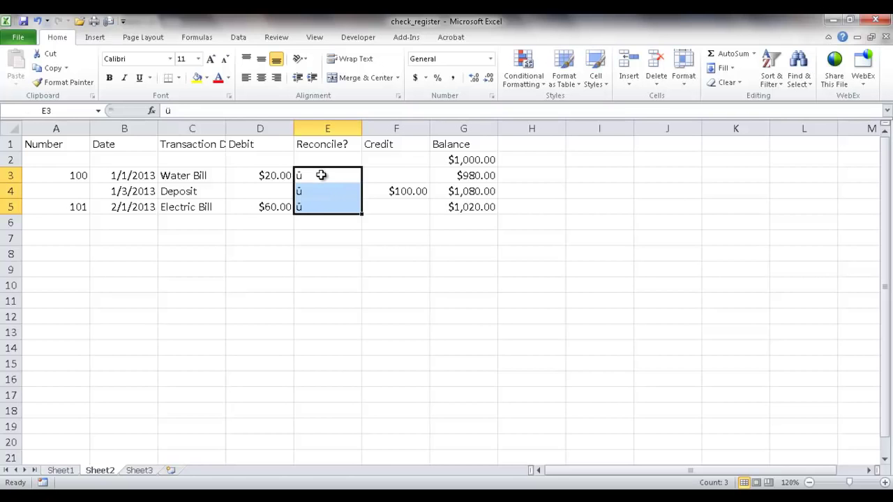
key("Delete")
left_click(321, 175)
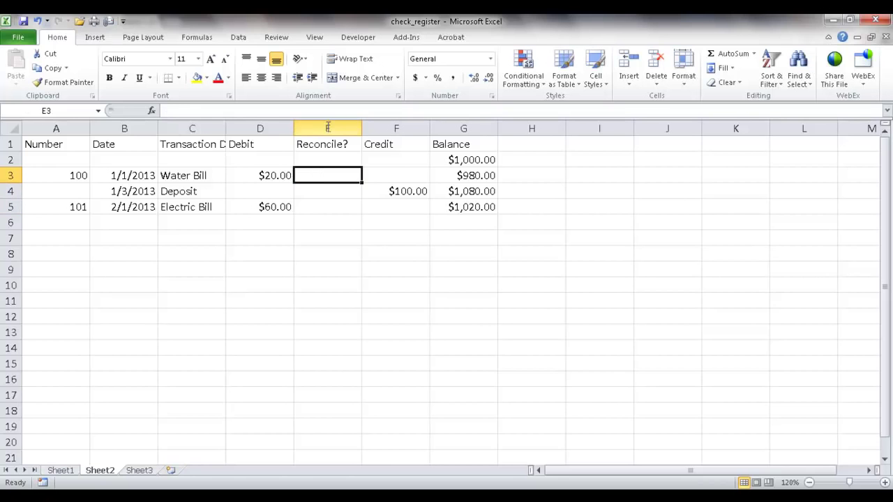
left_click(96, 38)
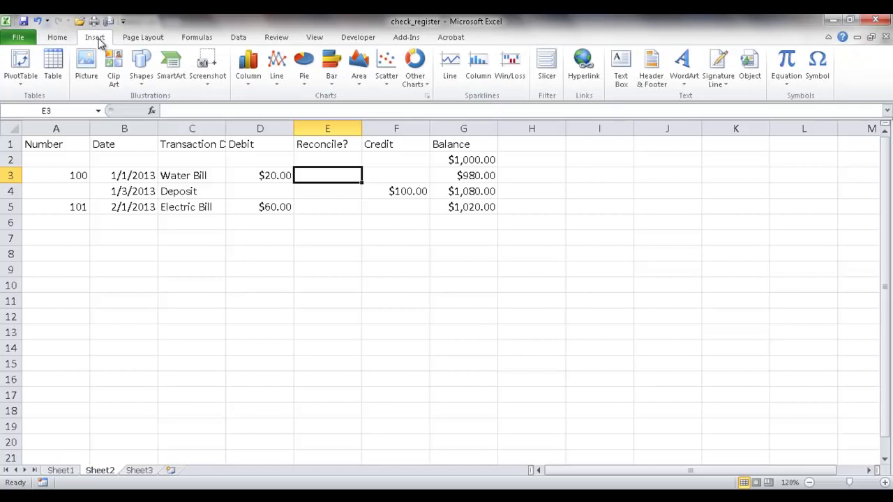
left_click(826, 65)
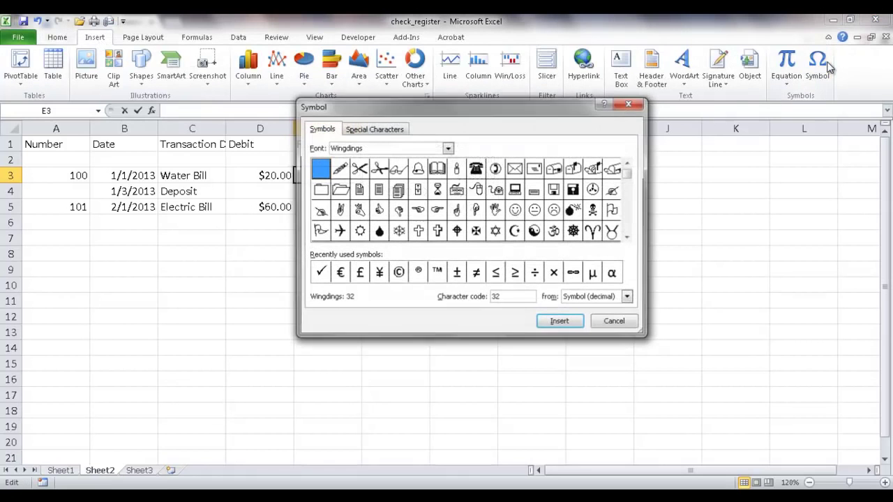
left_click(448, 147)
left_click(495, 149)
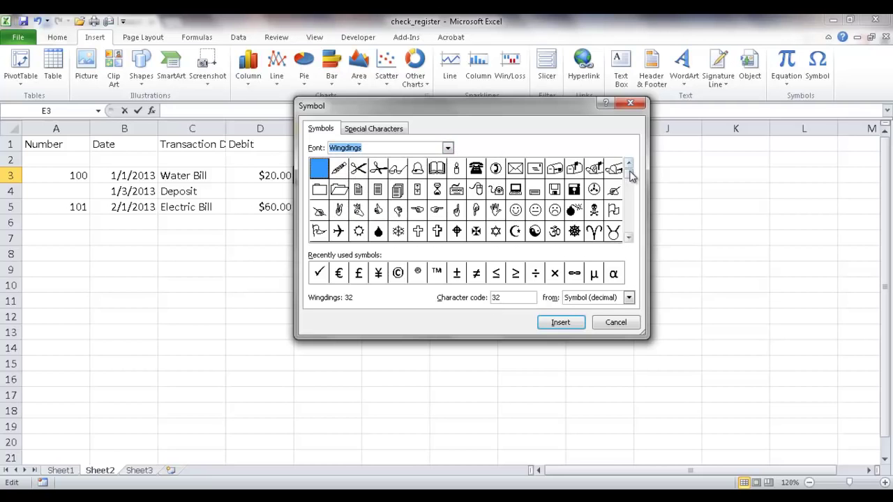
left_click_drag(630, 173, 630, 240)
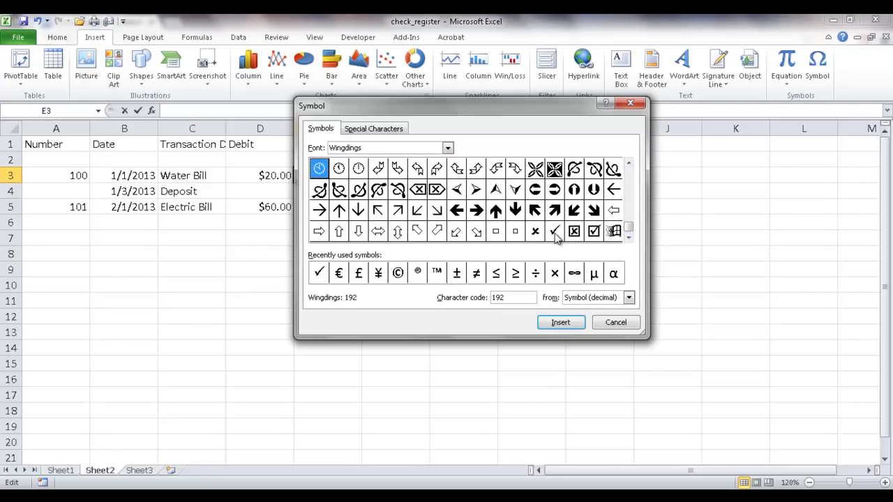
left_click(554, 233)
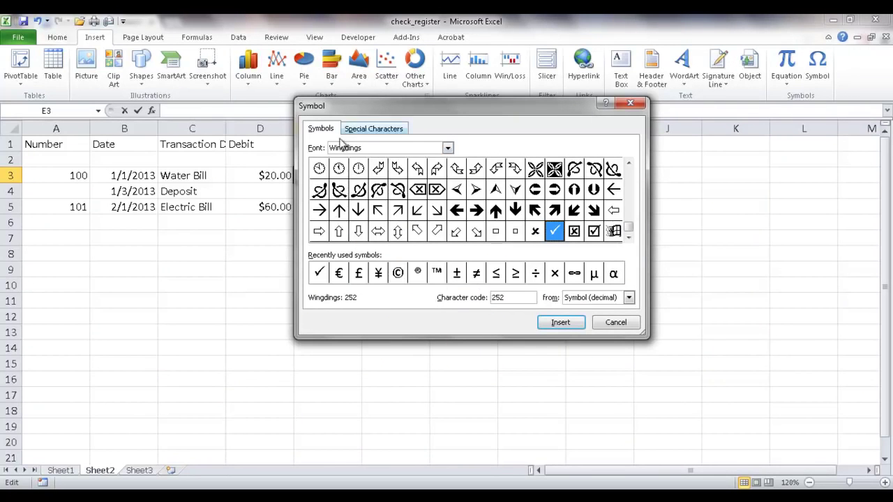
left_click(559, 323)
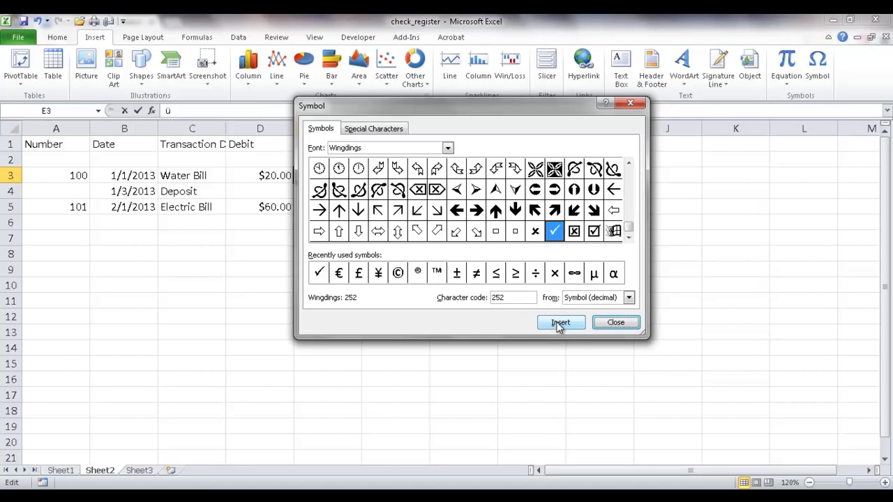
left_click(616, 323)
left_click(331, 204)
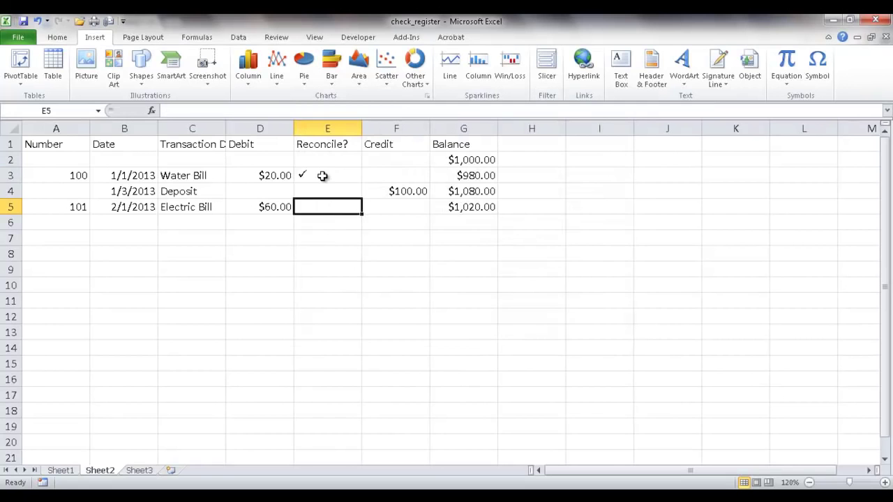
Step: Center the check mark horizontally in cell E3
left_click(321, 175)
left_click(57, 36)
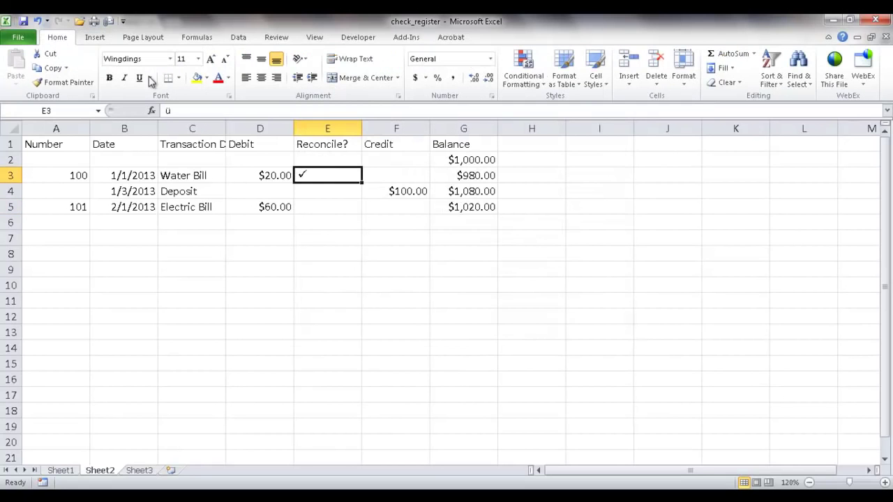
left_click(260, 78)
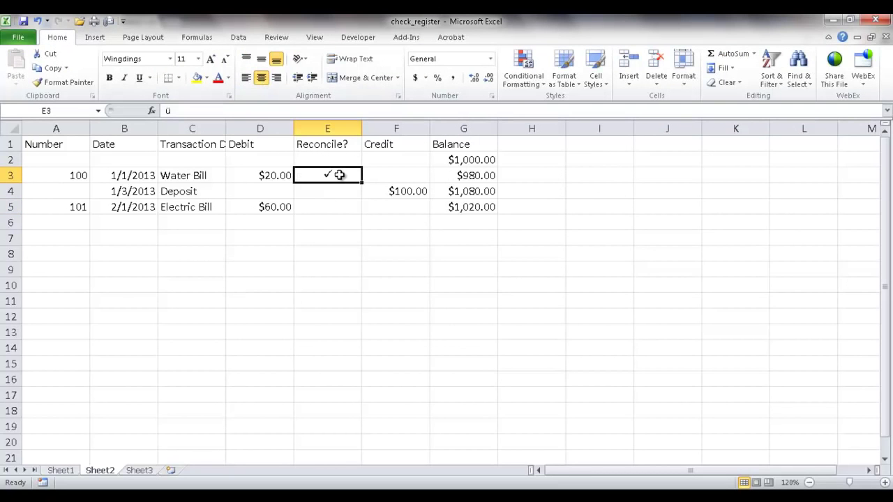
Step: Copy the centered check mark from cell E3 into cells E4 and E5
key("ctrl+c")
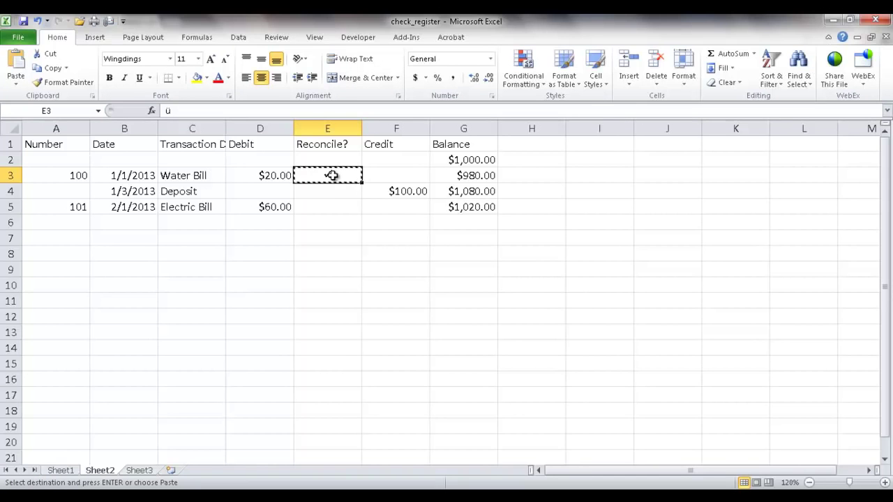
left_click_drag(332, 192, 332, 204)
key("ctrl+v")
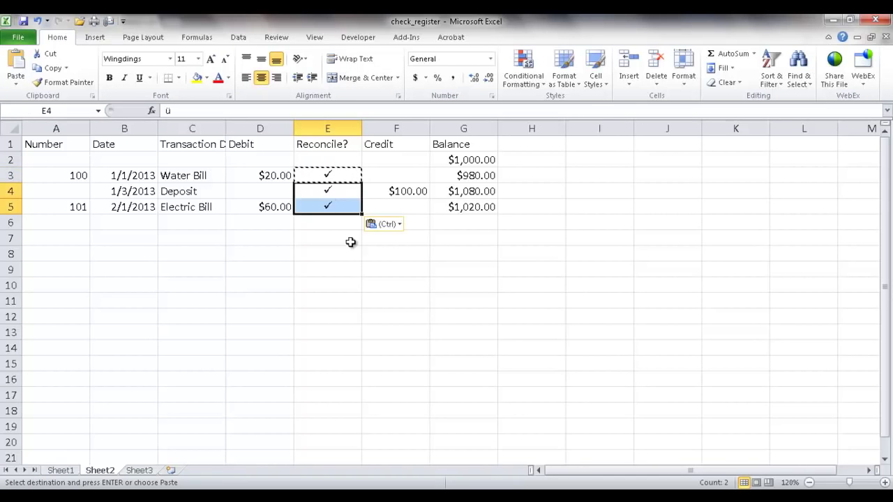
left_click(363, 301)
key("Escape")
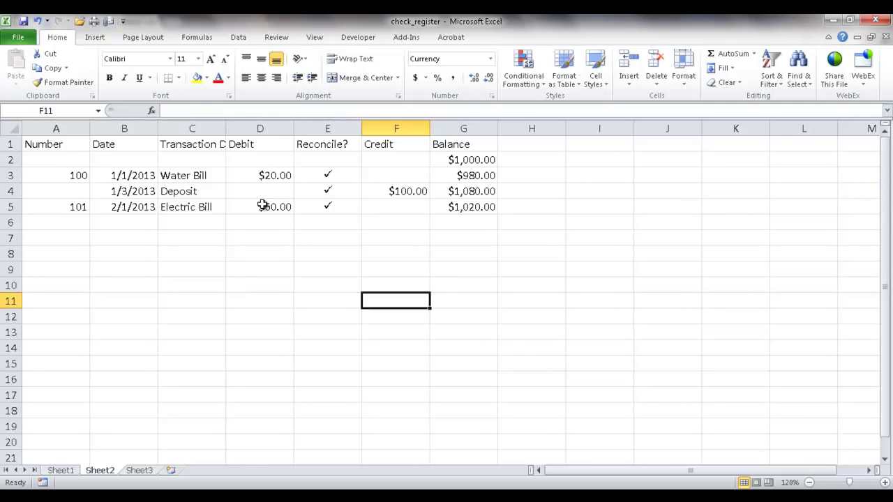
Step: Check the contents of Balance cells G3 to G5 and clear these static values
left_click(464, 175)
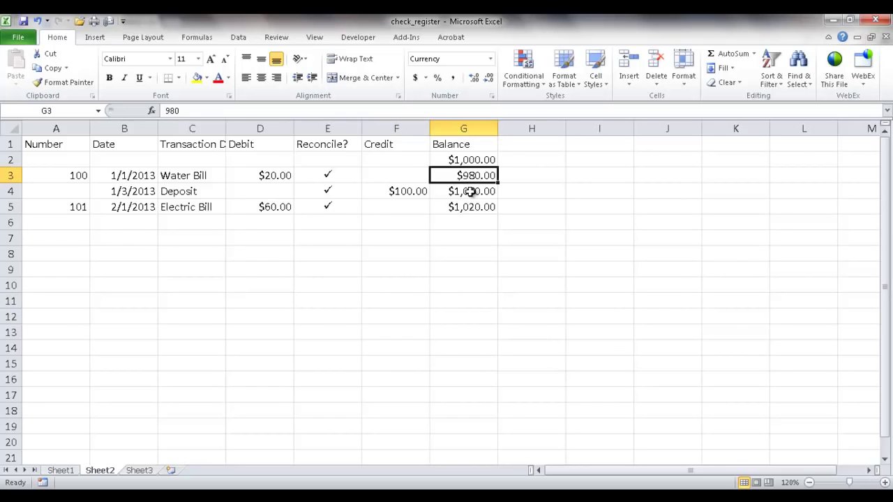
left_click(471, 191)
left_click(471, 207)
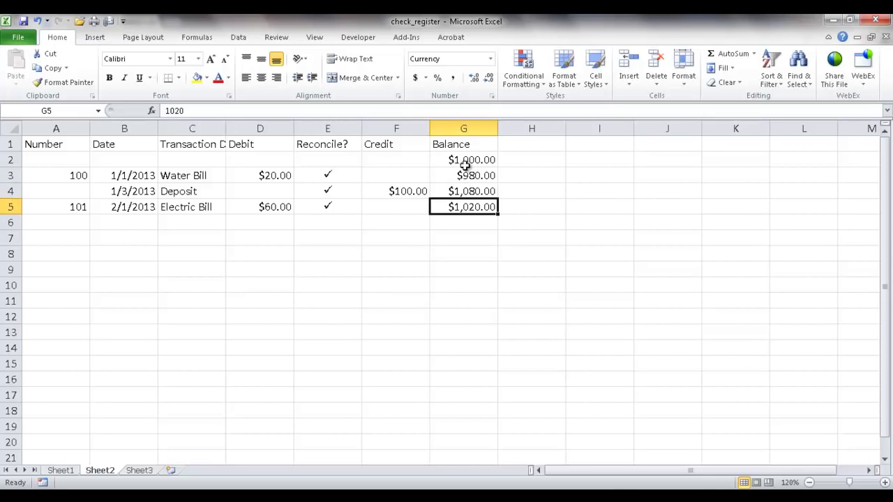
left_click_drag(463, 175, 467, 207)
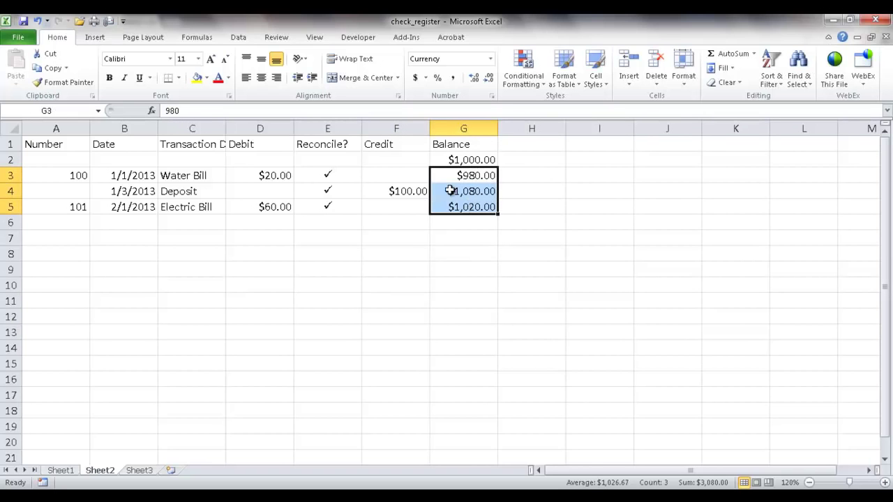
key("Delete")
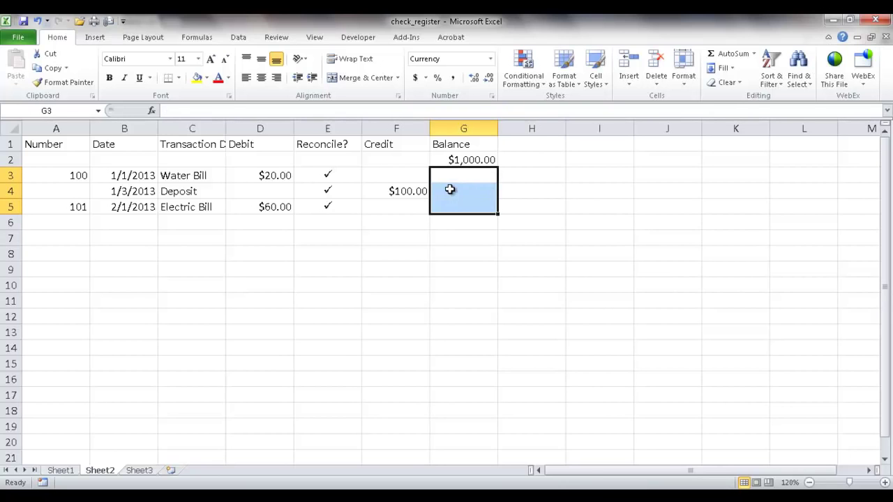
Step: Enter the running balance formula =G2-D3+F3 in cell G3 and fill it down to G5
left_click(463, 176)
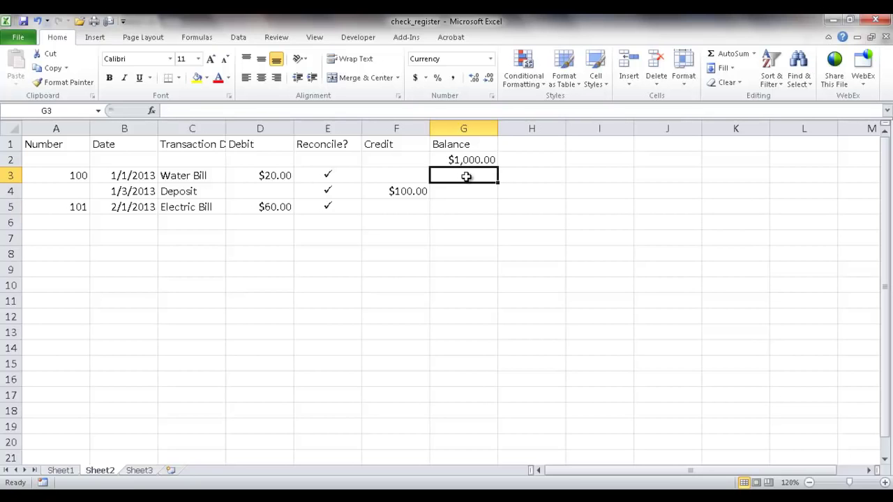
type("=")
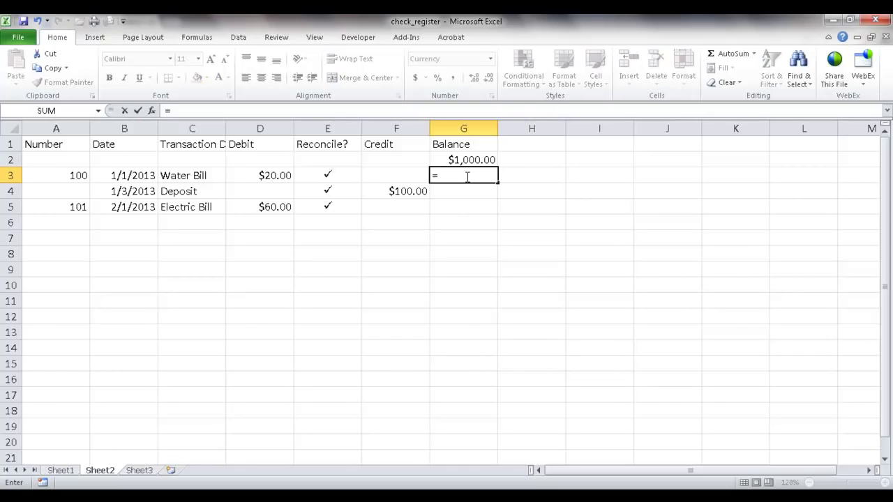
left_click(463, 159)
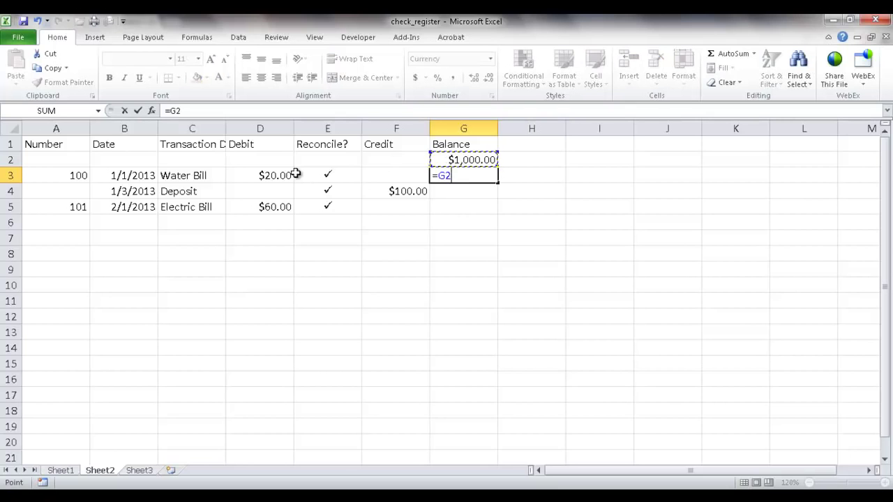
type("-")
left_click(249, 178)
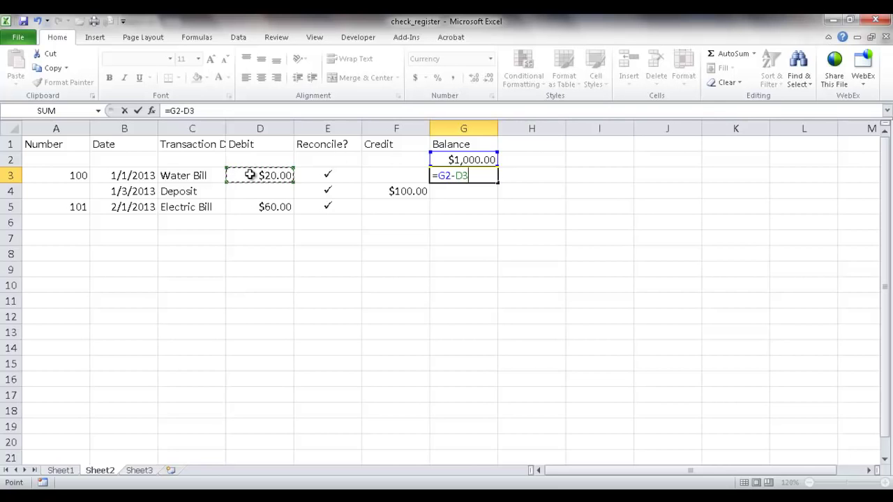
type("+")
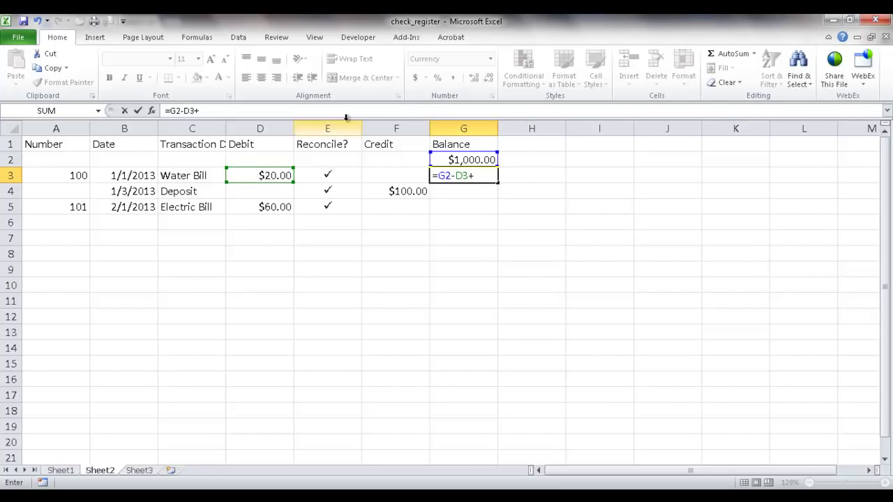
left_click(390, 175)
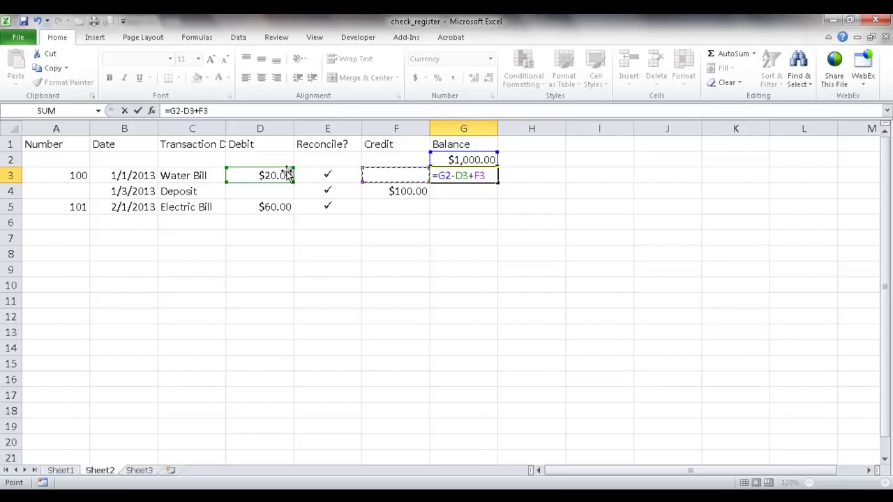
key("Return")
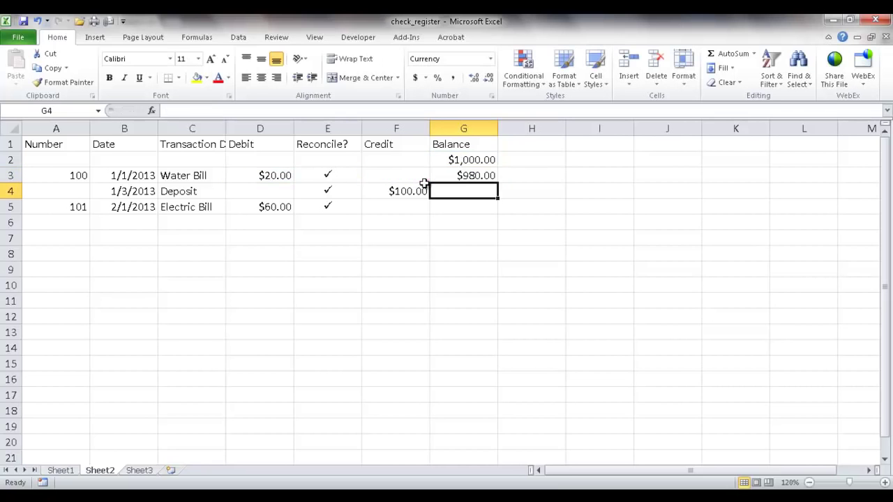
left_click(473, 176)
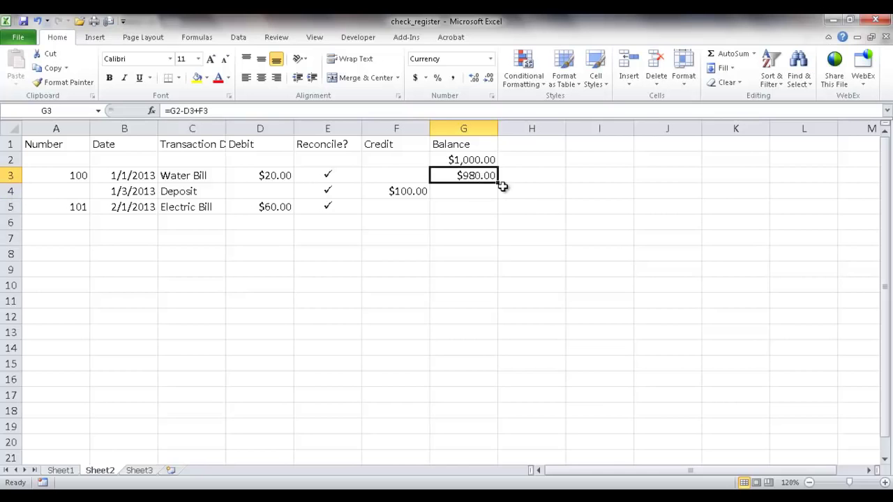
left_click_drag(500, 183, 499, 207)
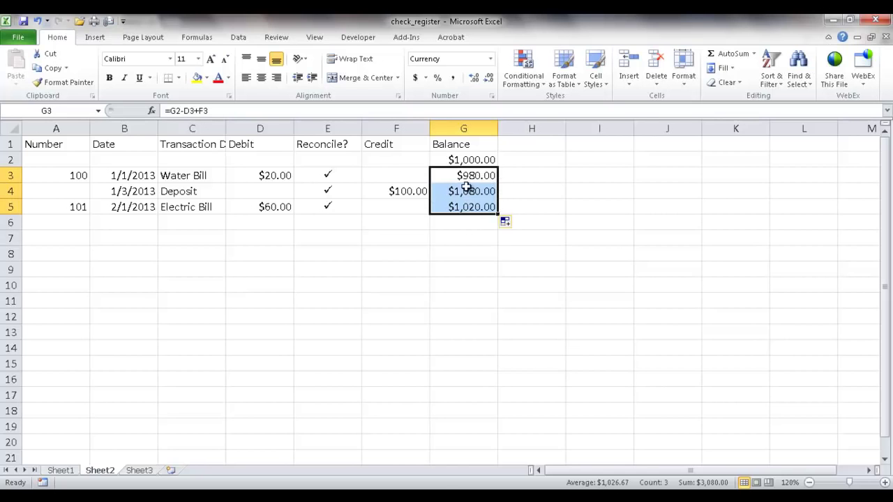
Step: Examine the balance formulas in cells G3, G4 and G5 to compare how their references shift from row to row
left_click(466, 175)
left_click(461, 190)
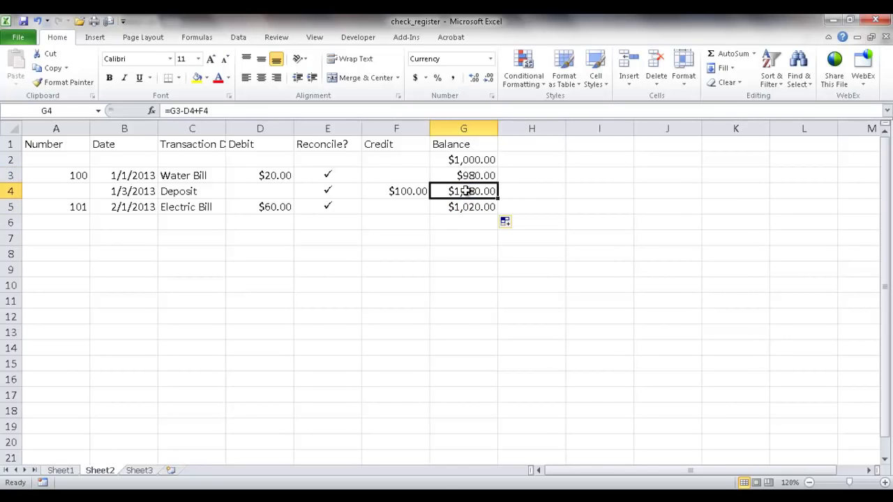
left_click(465, 206)
left_click(466, 178)
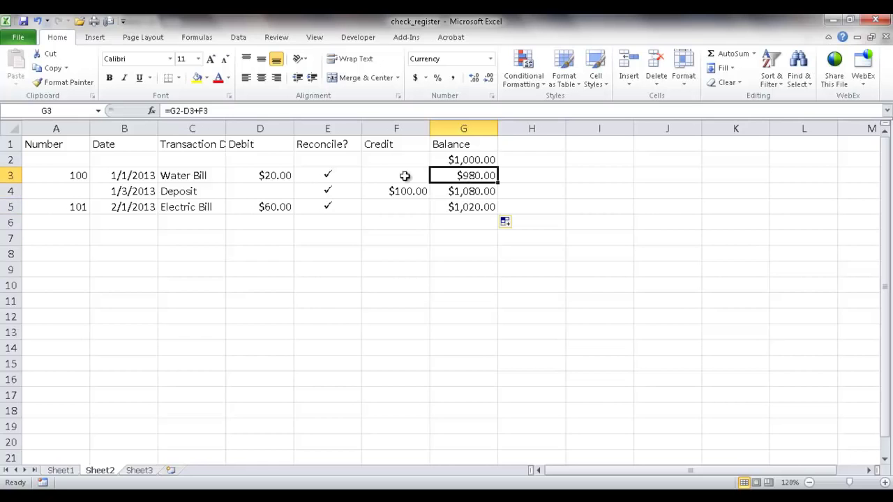
left_click(452, 192)
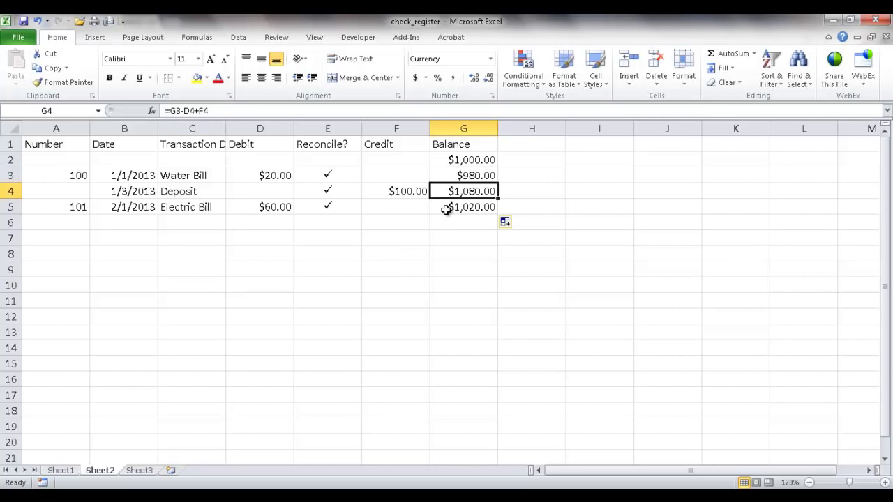
left_click(447, 208)
left_click(471, 175)
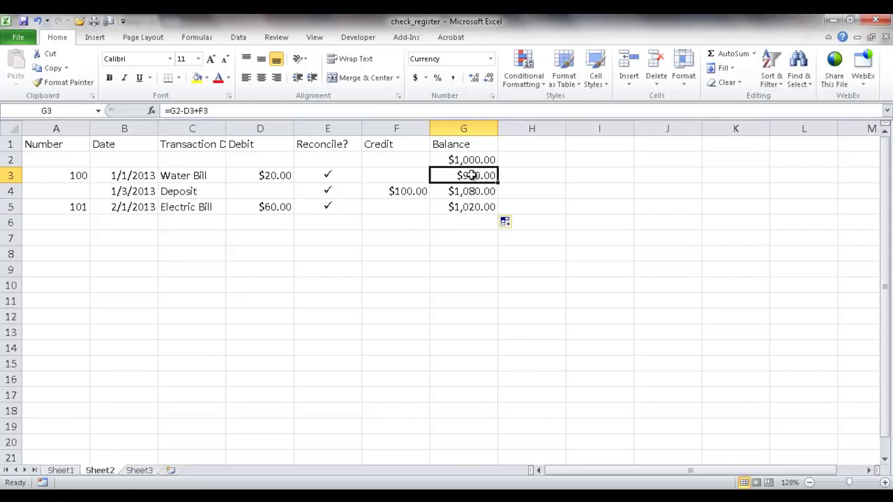
key("Down")
key("Down")
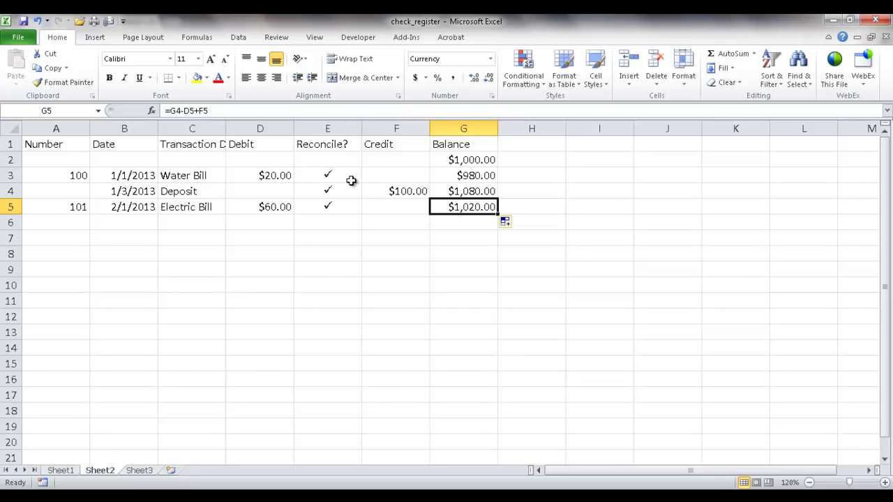
left_click(307, 178)
left_click(183, 175)
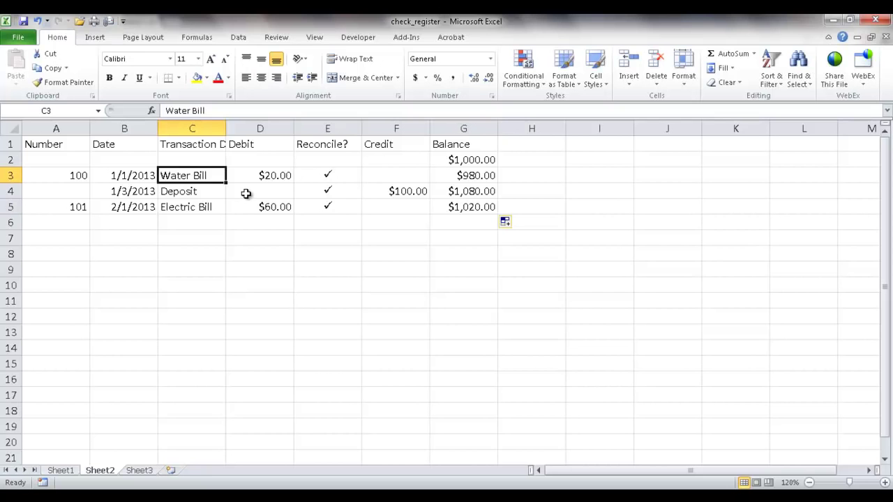
left_click(98, 39)
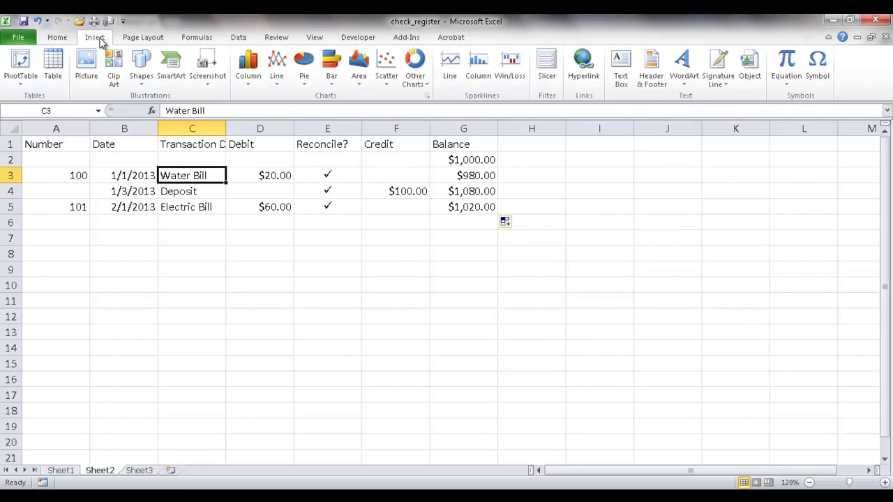
left_click(51, 67)
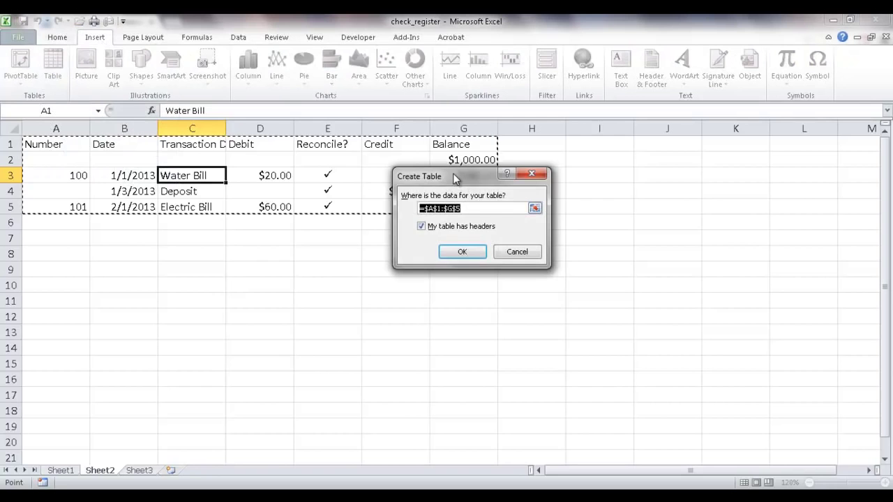
left_click_drag(453, 173, 602, 187)
left_click(668, 266)
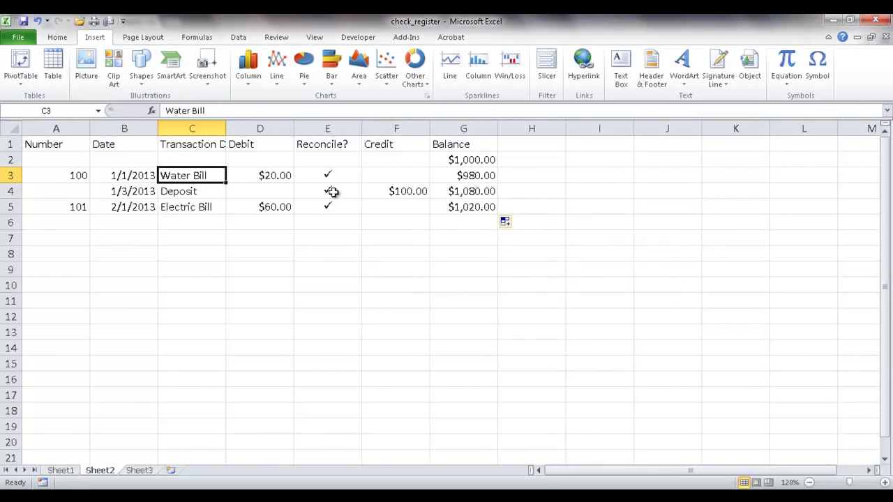
Step: Convert the register data in A1:G5 into a table with headers
key("ctrl+t")
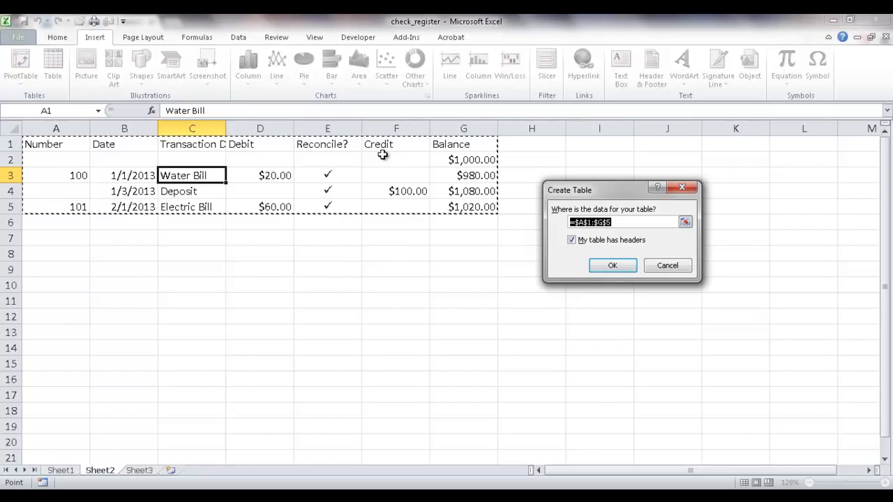
left_click(613, 265)
left_click(548, 315)
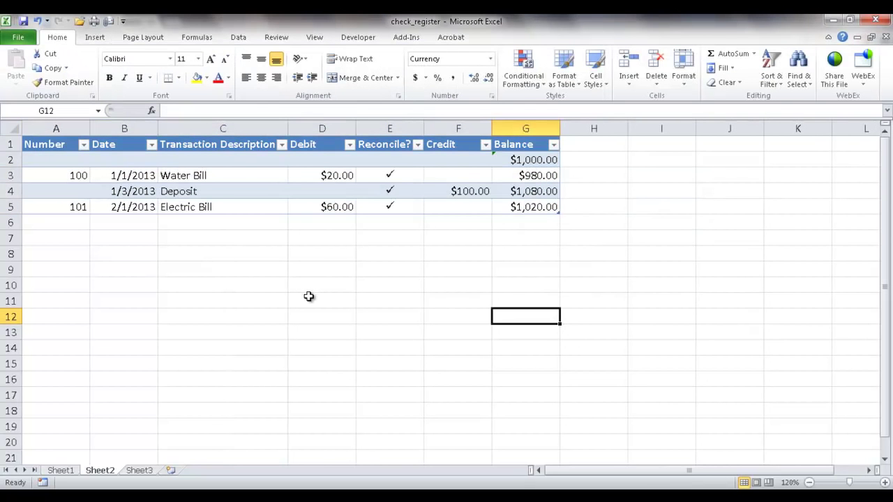
left_click(542, 207)
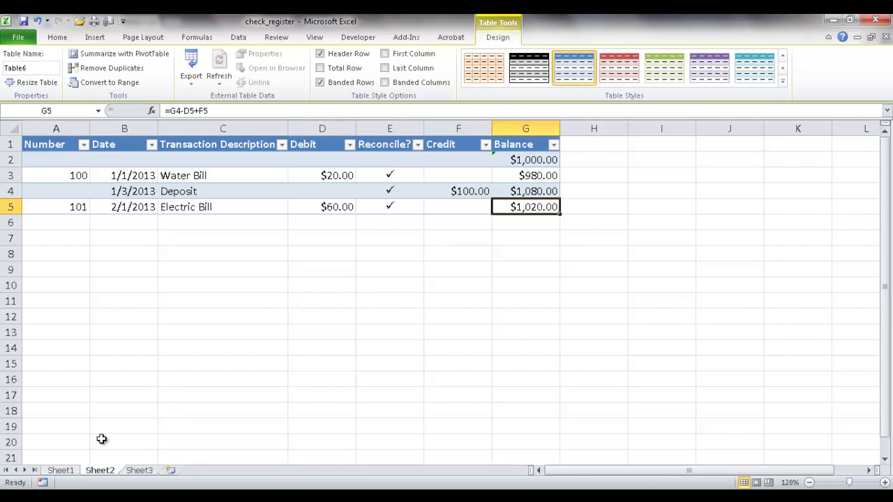
Step: Add a new row 16 above the Sheet1 total with the description Deposit and check its Balance formula
left_click(70, 472)
left_click(513, 364)
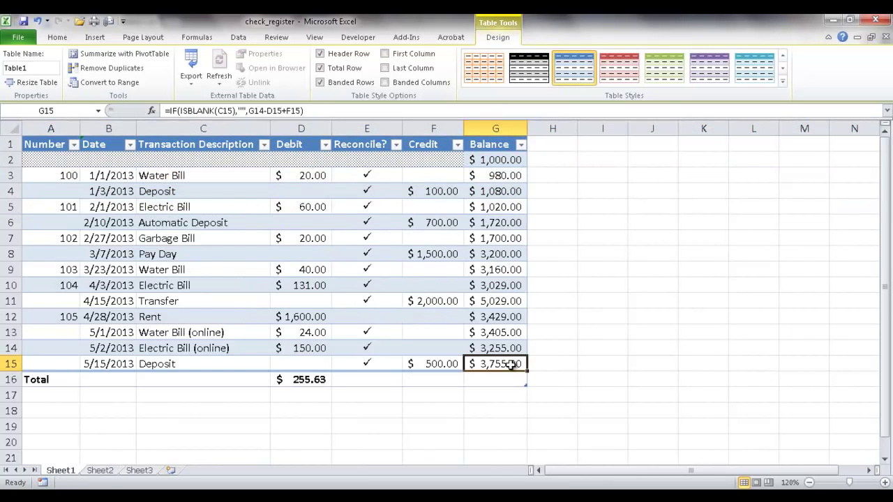
key("Tab")
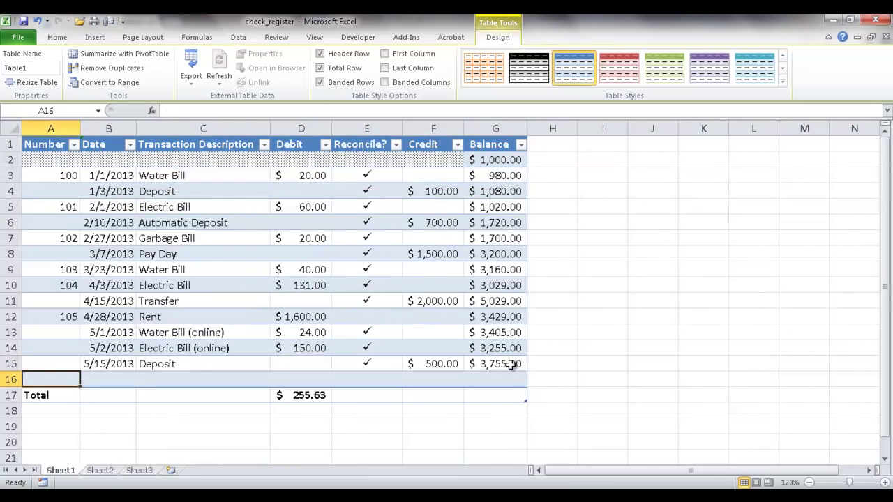
left_click(162, 380)
type("deposit")
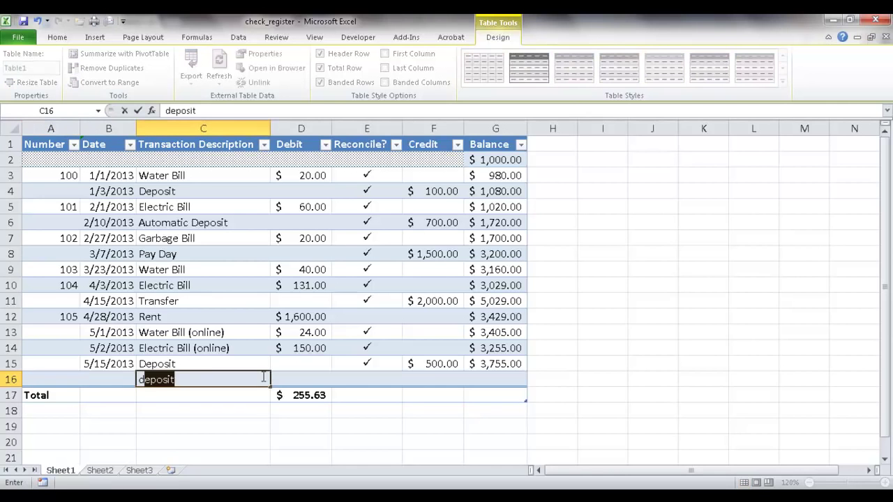
key("Tab")
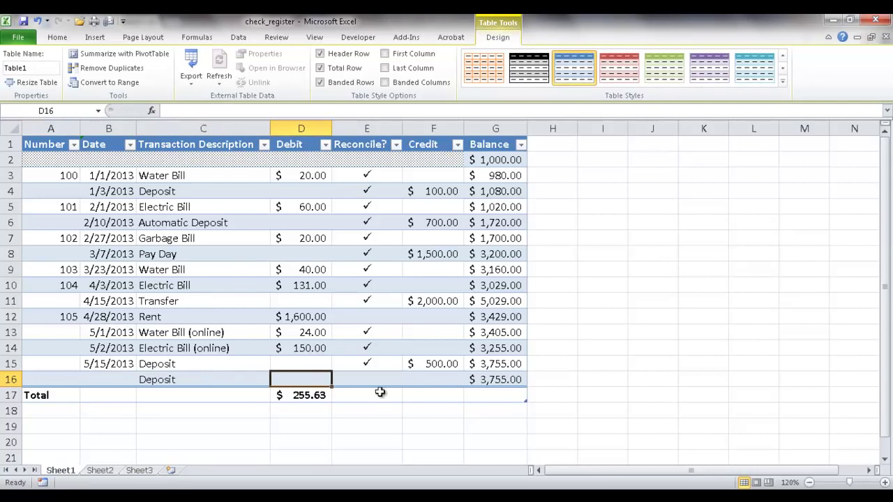
left_click(498, 379)
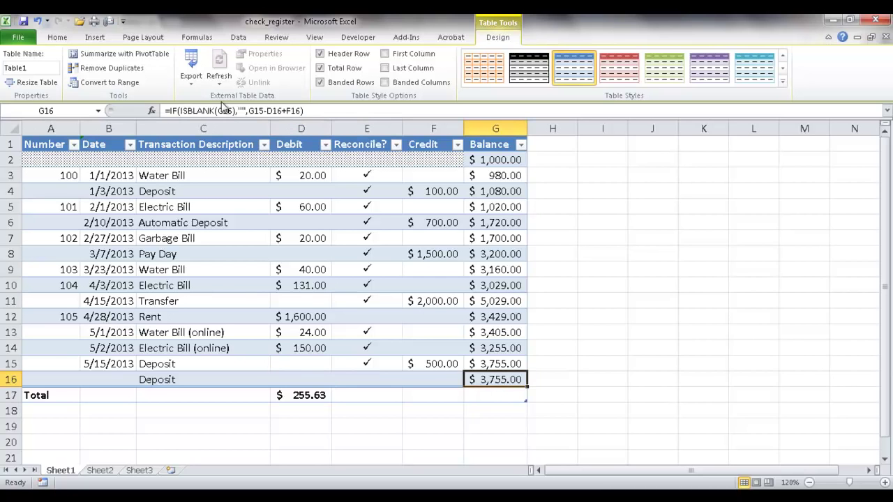
Step: Add a new row 6 at the end of the Sheet2 table and check its Balance formula
left_click(100, 471)
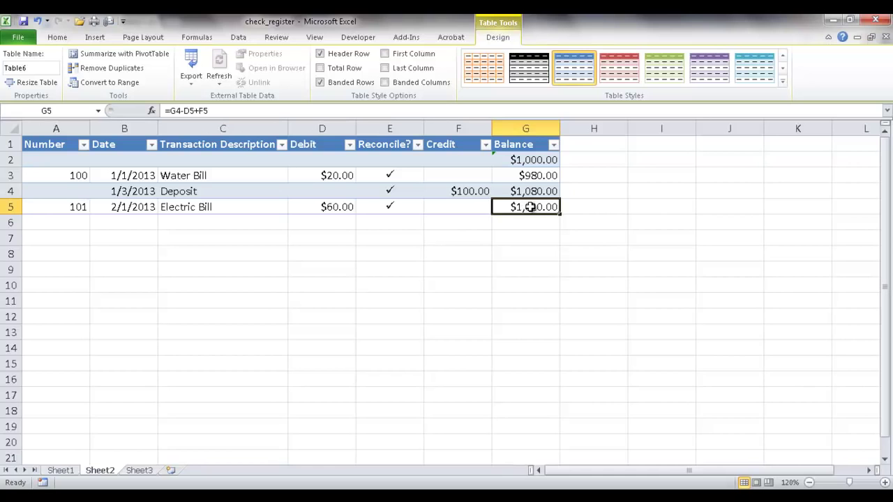
key("Tab")
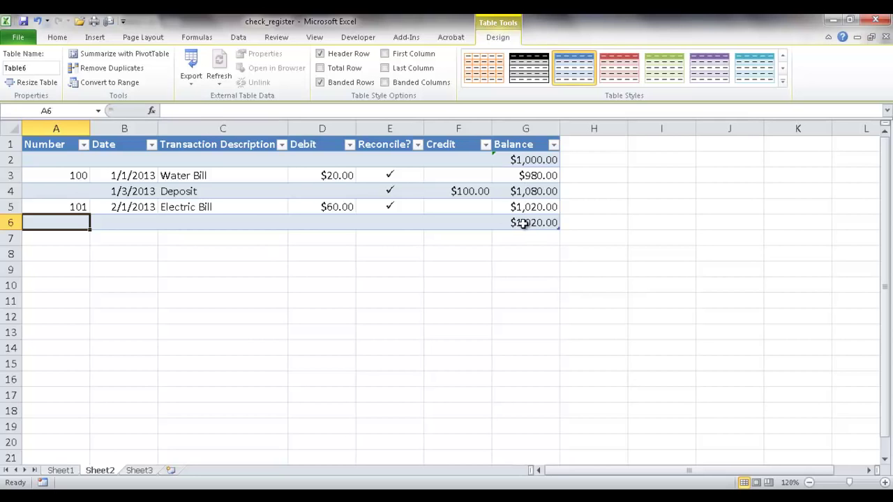
left_click(517, 223)
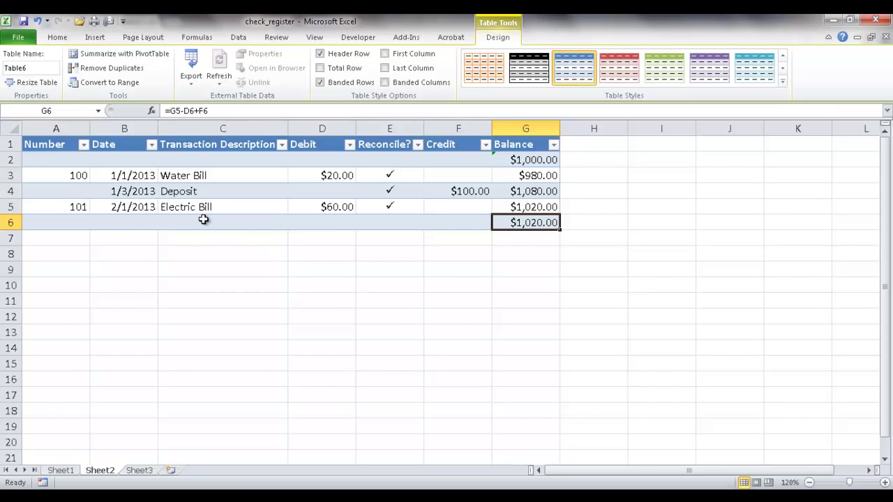
Step: Begin wrapping the balance formula in Sheet2 cell G3 with IF(ISBLANK( directly after the equals sign
left_click(527, 174)
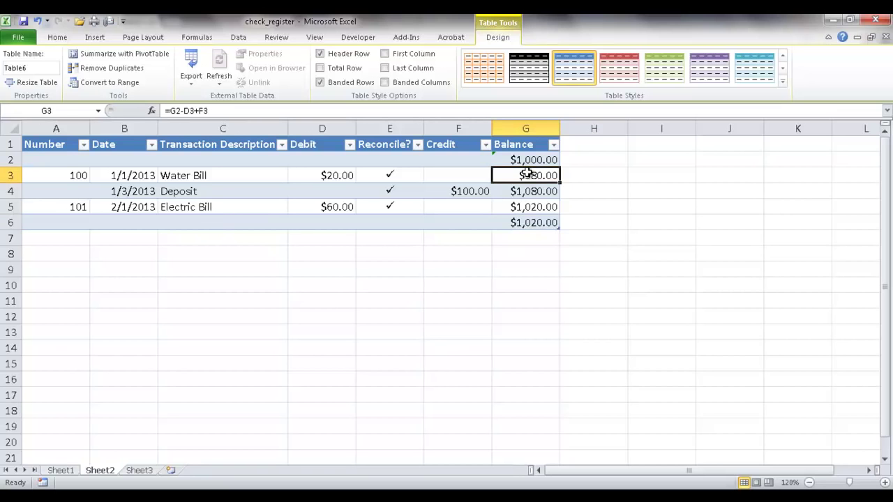
left_click(172, 110)
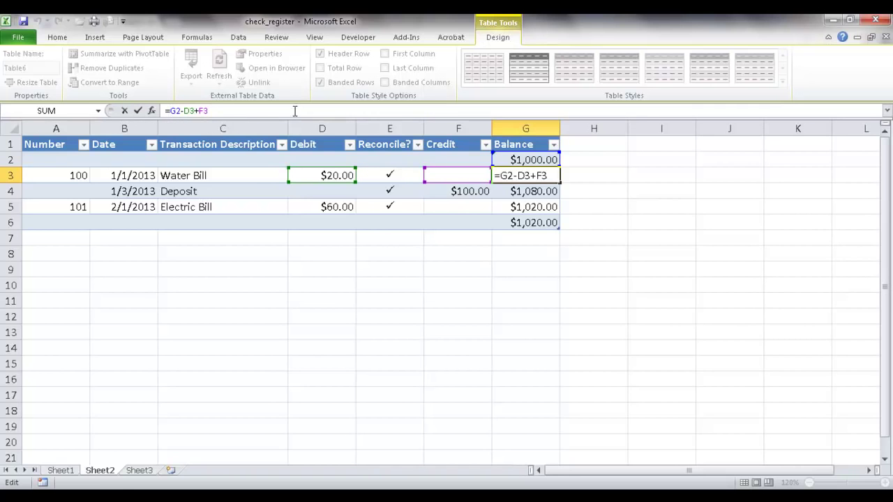
type("if(")
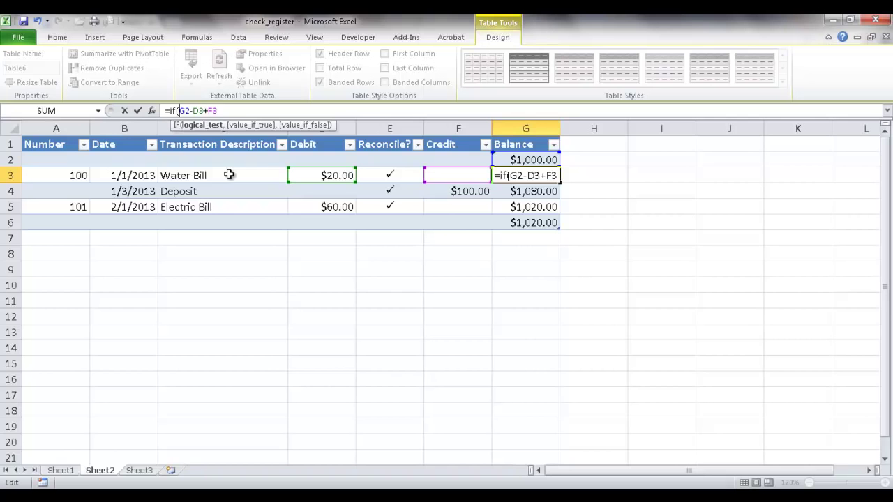
type("is")
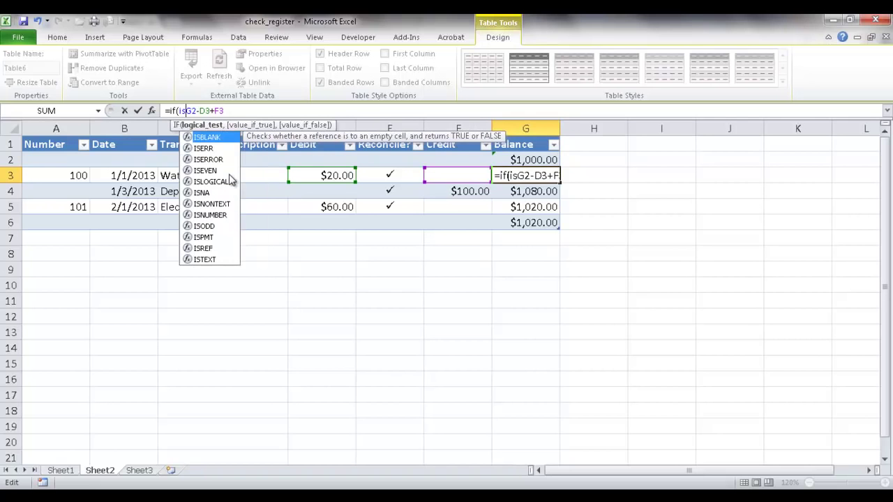
double_click(216, 137)
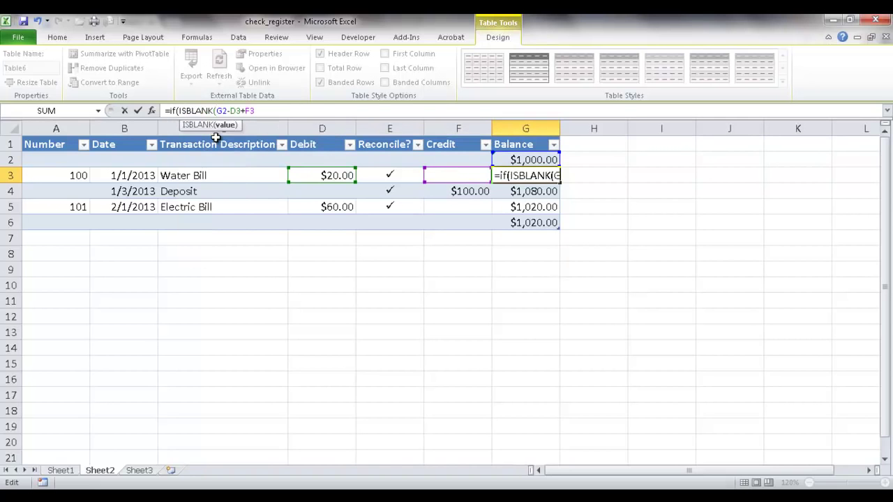
left_click(210, 177)
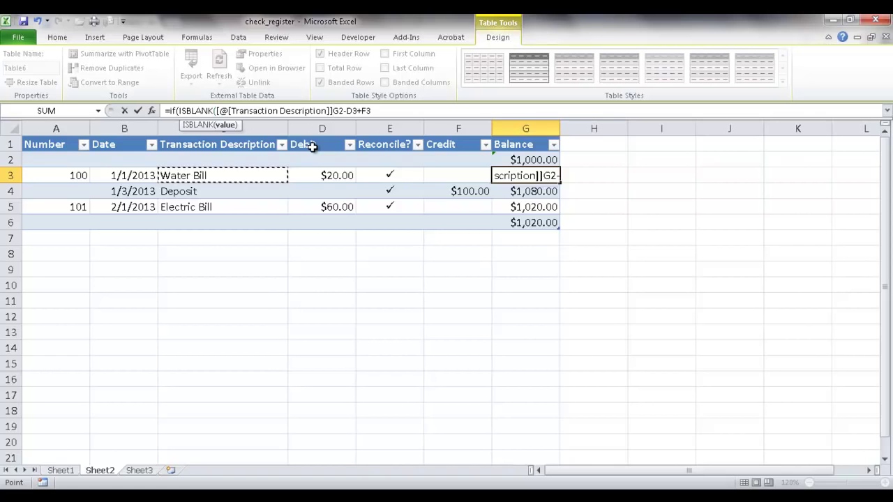
key("BackSpace")
key("BackSpace")
key("BackSpace")
key("BackSpace")
key("BackSpace")
key("BackSpace")
key("BackSpace")
key("BackSpace")
key("BackSpace")
key("BackSpace")
key("BackSpace")
key("BackSpace")
key("BackSpace")
key("BackSpace")
key("BackSpace")
key("BackSpace")
key("BackSpace")
key("BackSpace")
key("BackSpace")
key("BackSpace")
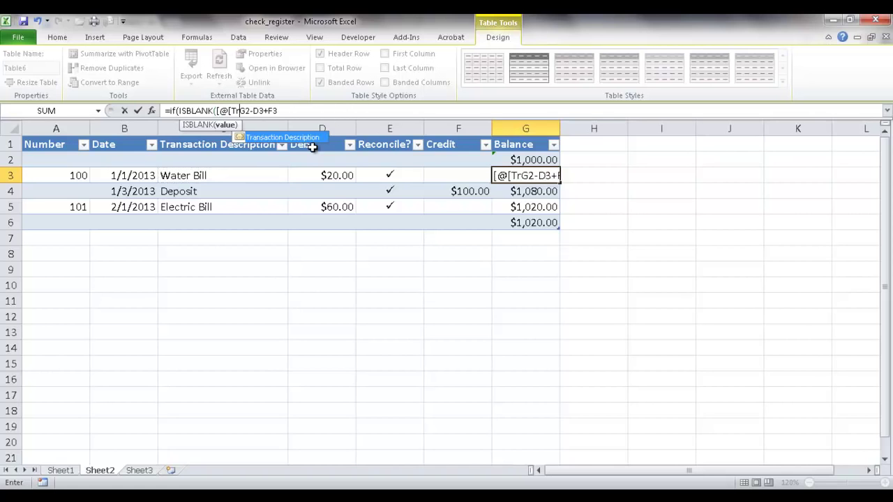
key("BackSpace")
key("BackSpace")
key("BackSpace")
key("BackSpace")
key("BackSpace")
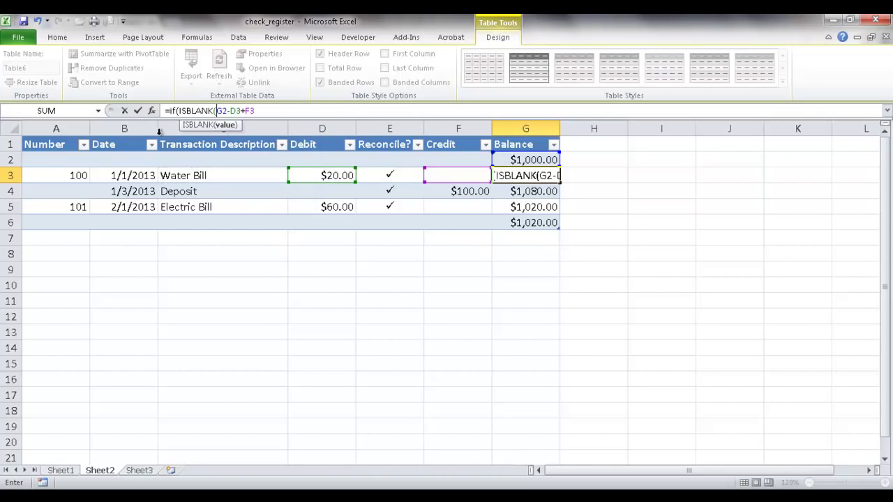
Step: Complete the G3 formula as =IF(ISBLANK(C3),"",G2-D3+F3) and fill it down to G6
type("c3")
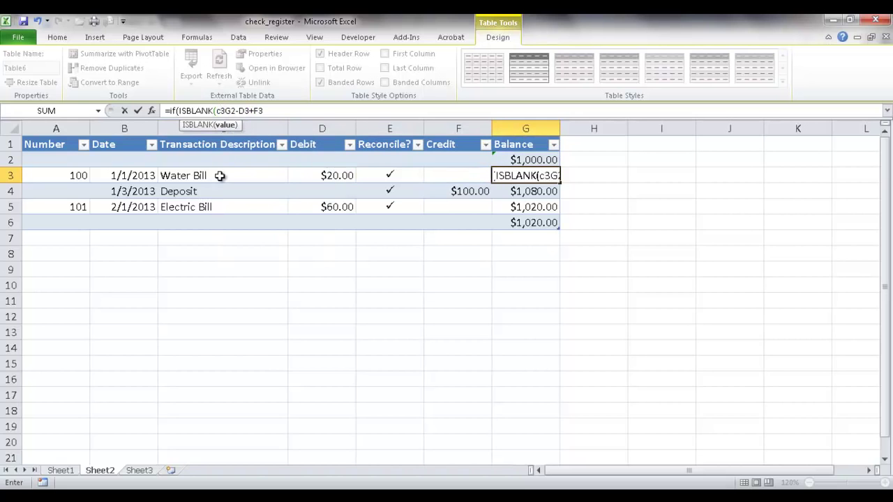
type(")")
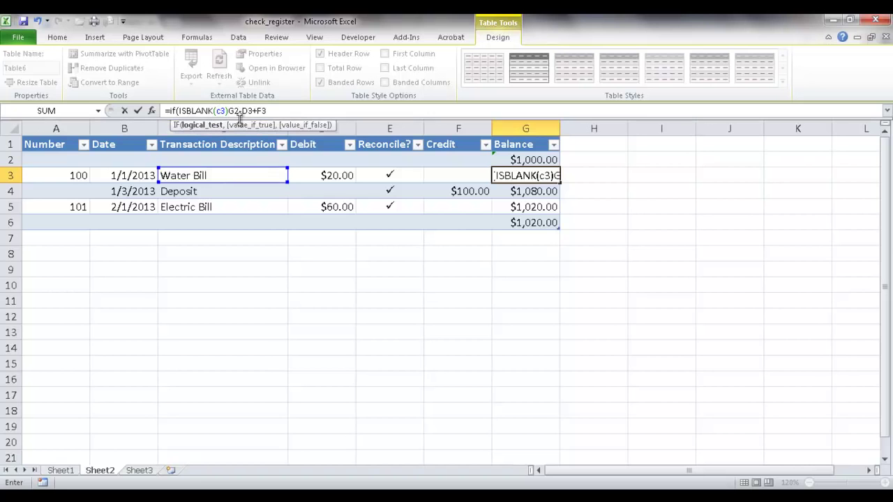
type(",")
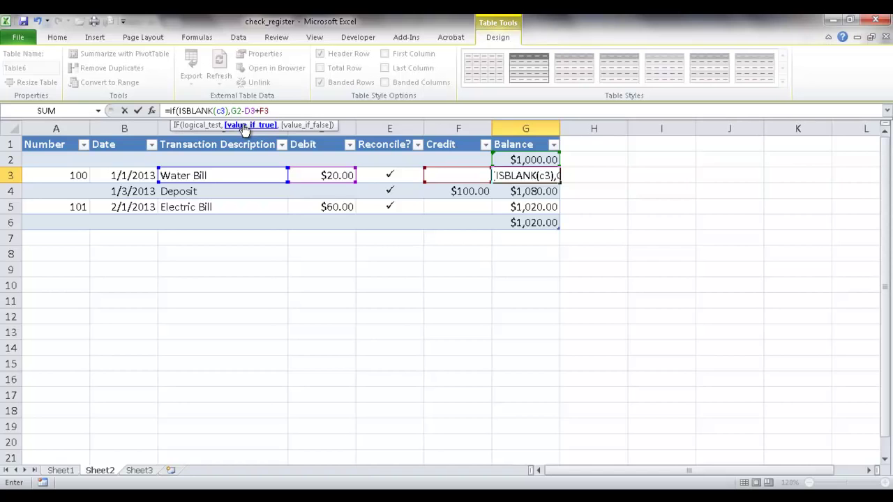
type("\"\"")
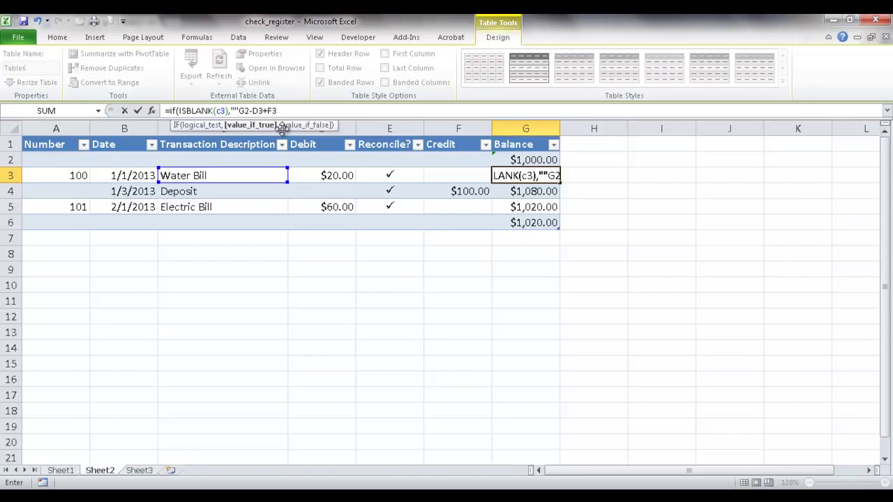
type(",")
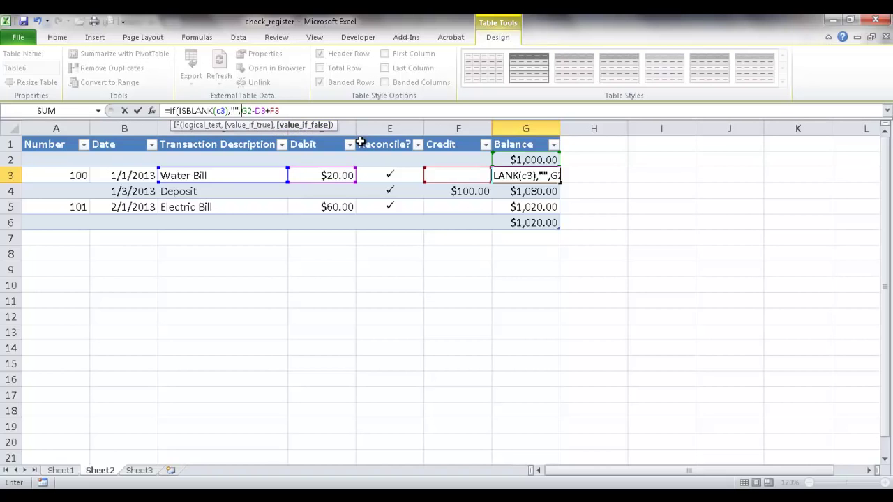
key("Return")
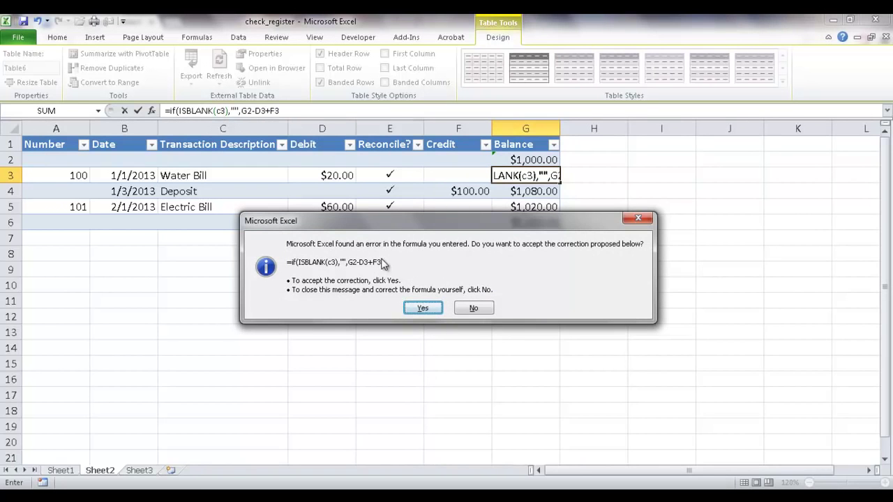
left_click(422, 309)
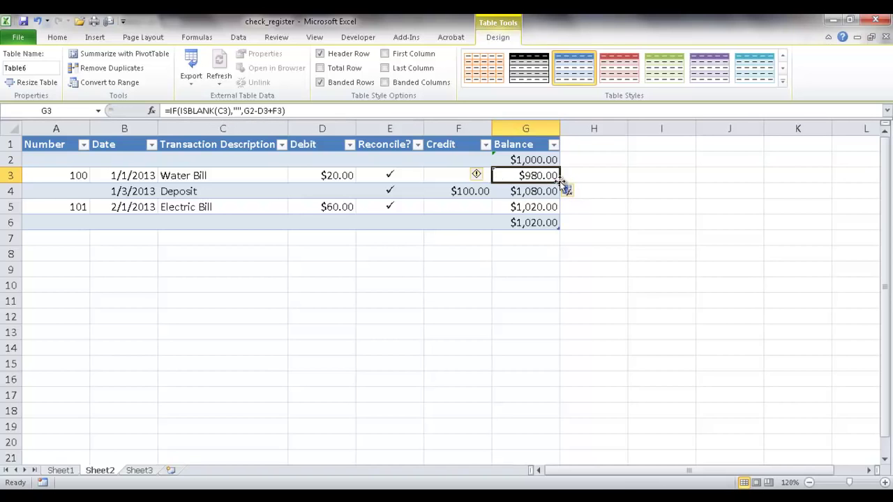
left_click_drag(560, 182, 540, 224)
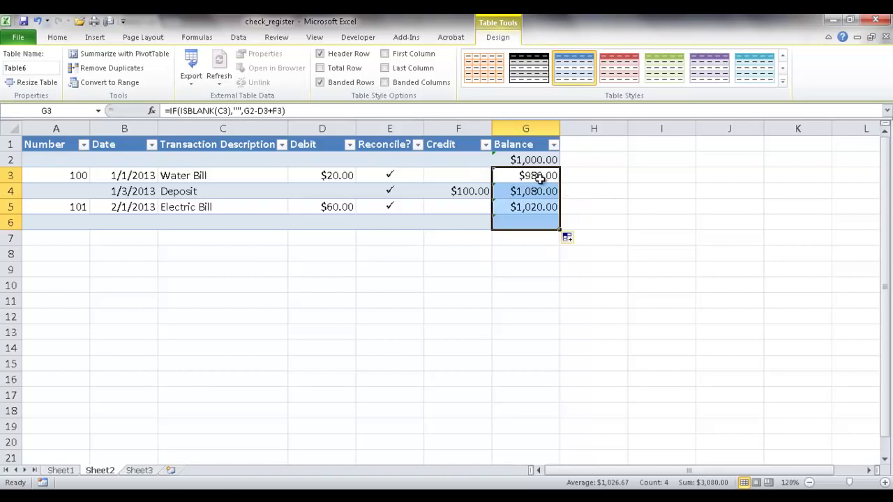
left_click(514, 225)
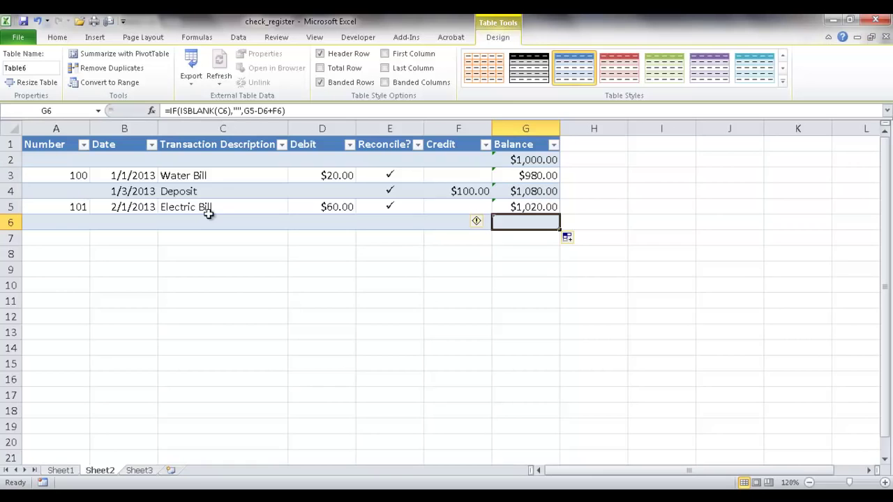
Step: Record a transaction in row 6 dated 2/15/13 with the description Deposit and a credit of 500
left_click(67, 221)
left_click(123, 223)
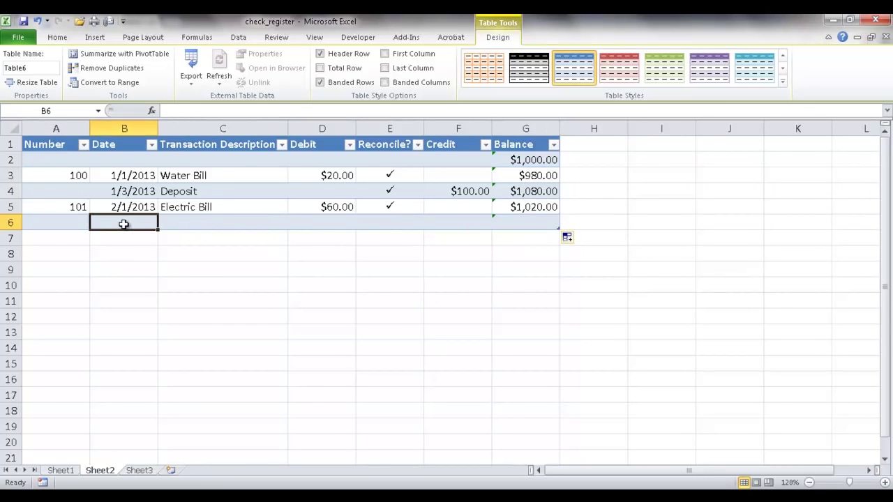
type("2/15/13")
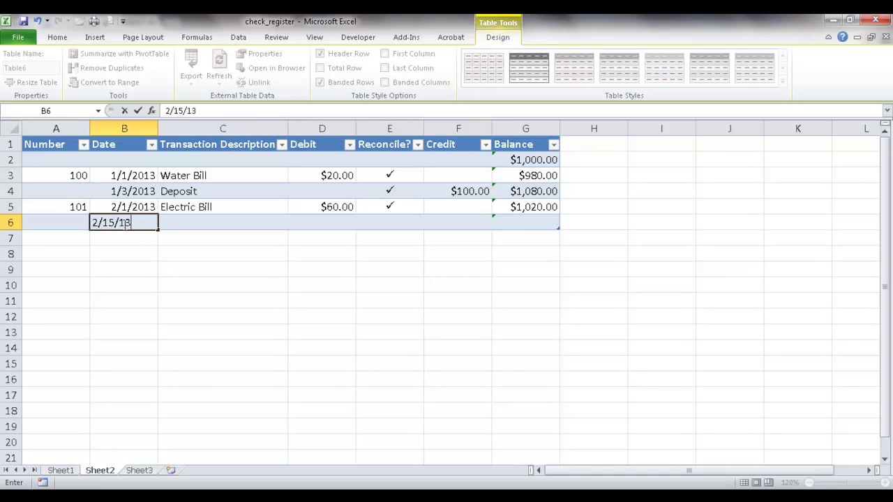
key("Tab")
type("De")
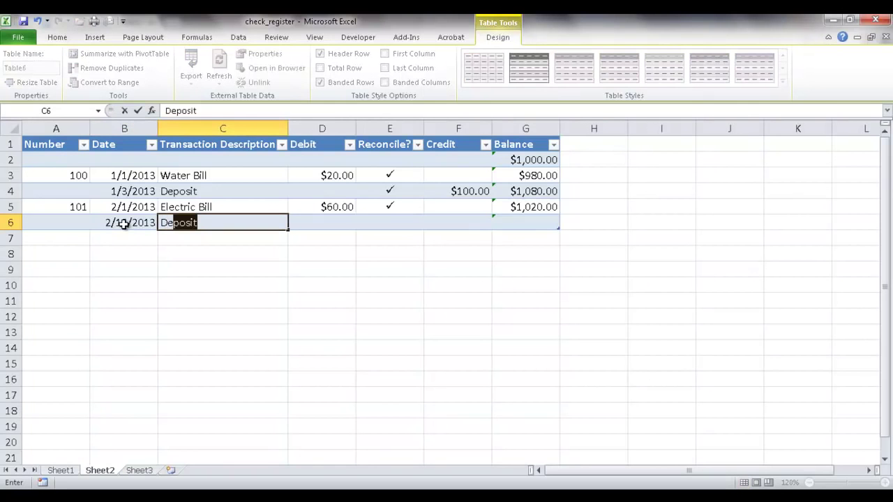
type("po")
key("Tab")
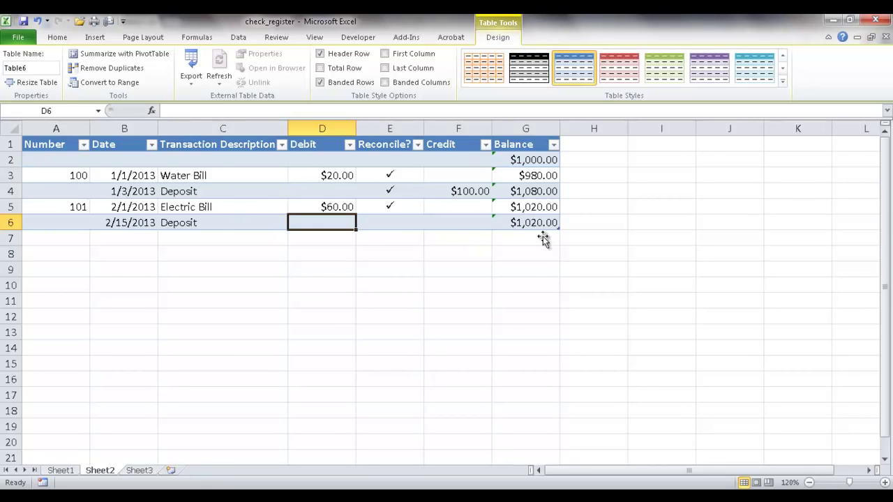
left_click(456, 225)
type("500")
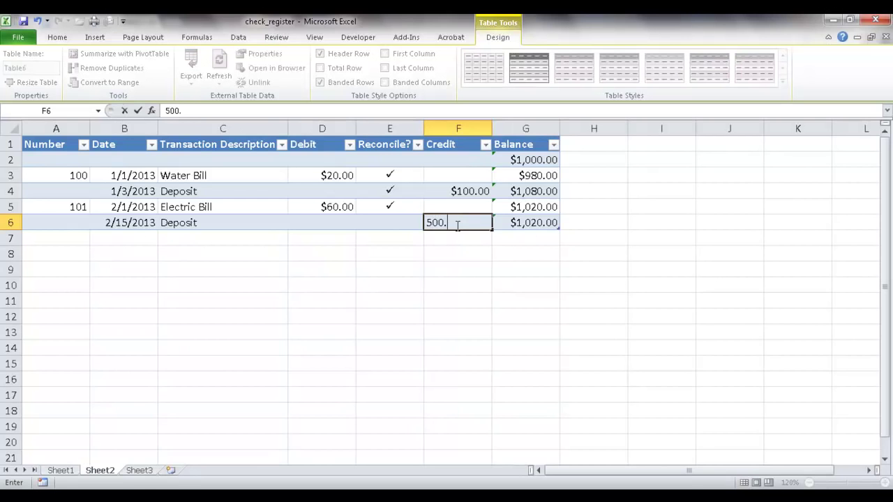
key("Tab")
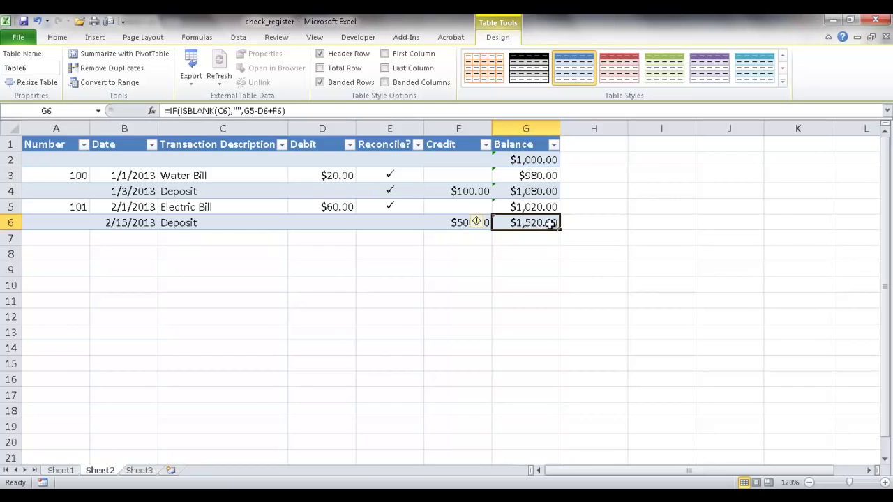
Step: Copy the Reconcile? check mark from the Electric Bill row into E6
left_click(396, 206)
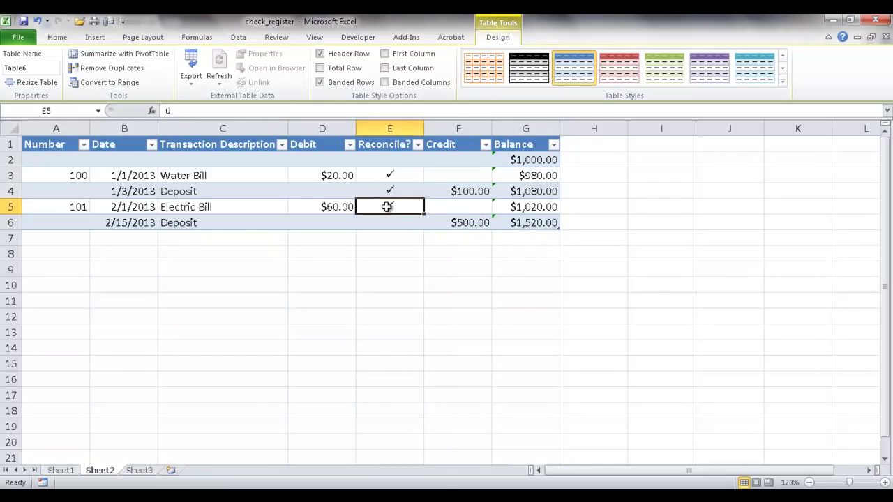
key("ctrl+c")
left_click(392, 223)
key("ctrl+v")
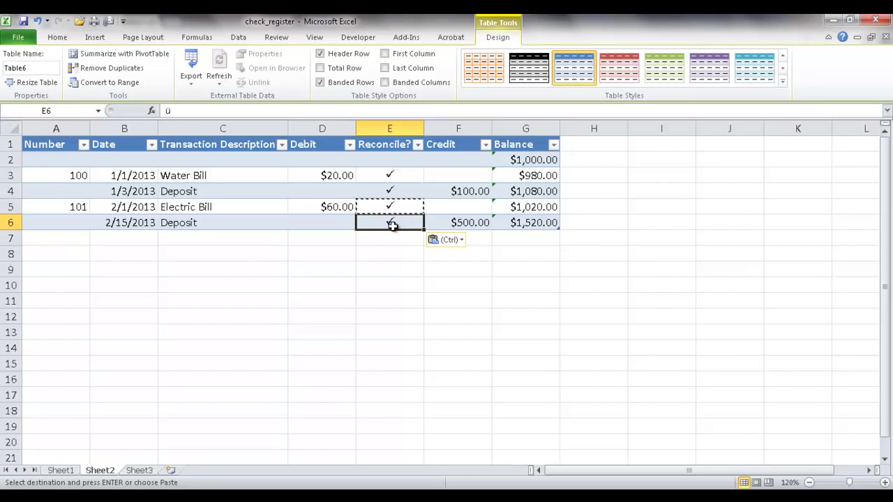
Step: Add a total row to the Sheet2 table and set its Balance total to None
left_click(528, 222)
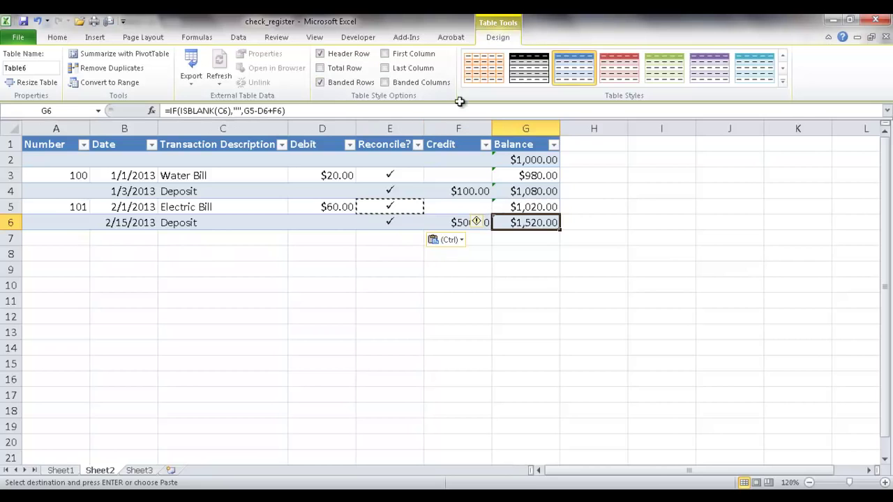
right_click(529, 222)
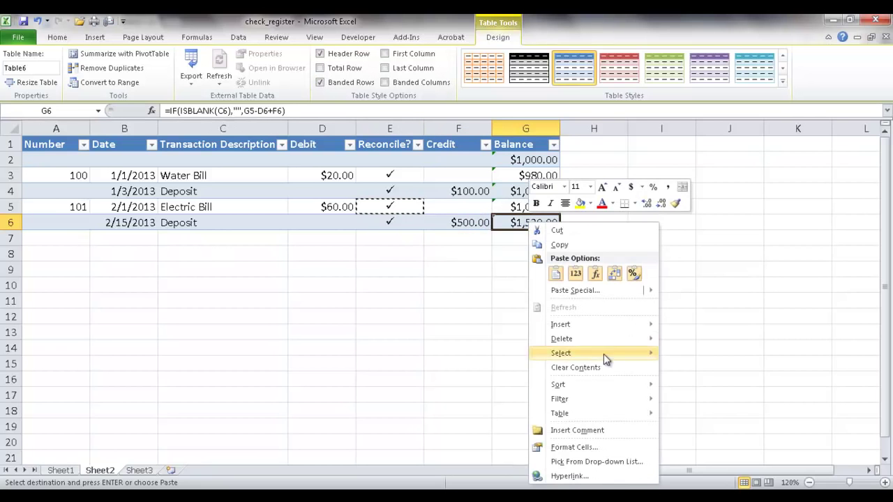
mouse_move(622, 416)
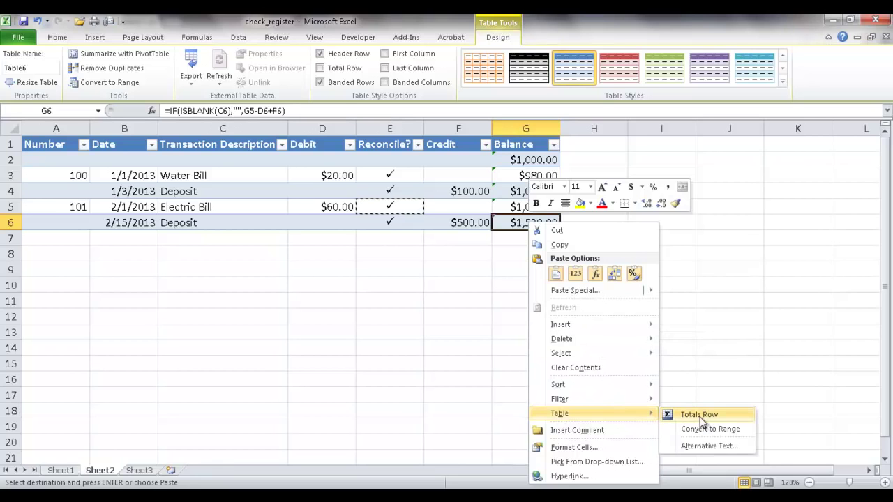
left_click(321, 68)
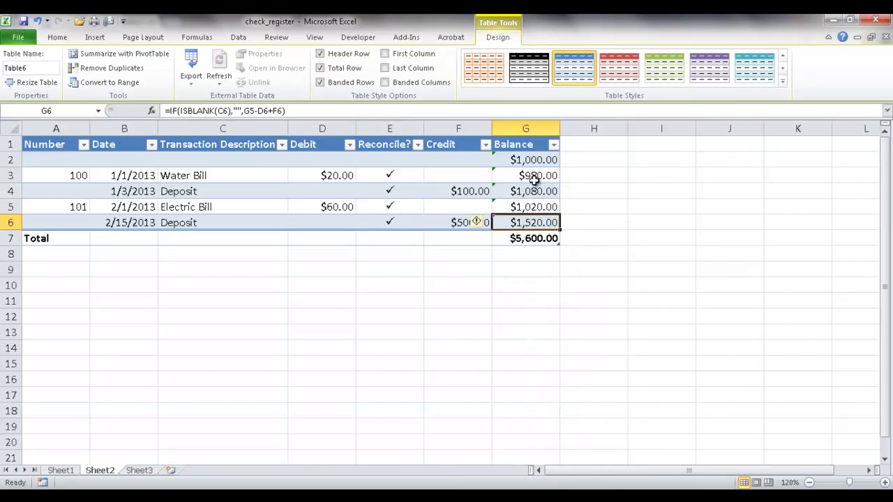
left_click(531, 238)
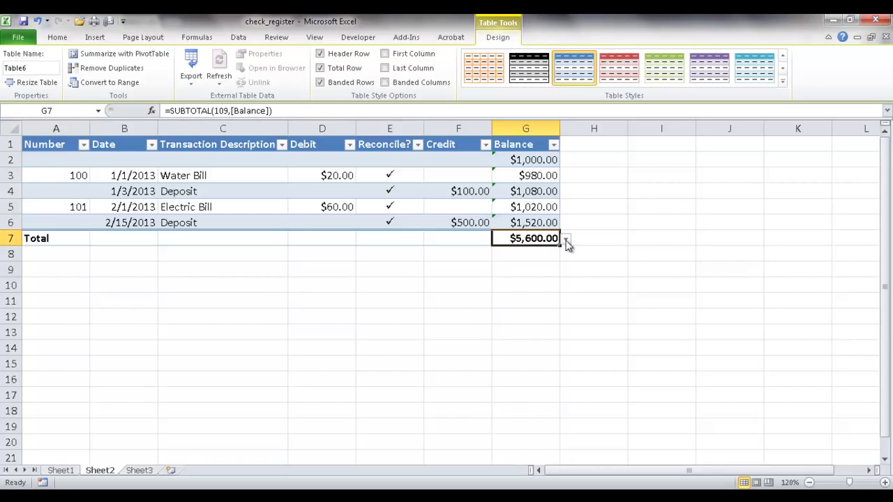
left_click(565, 240)
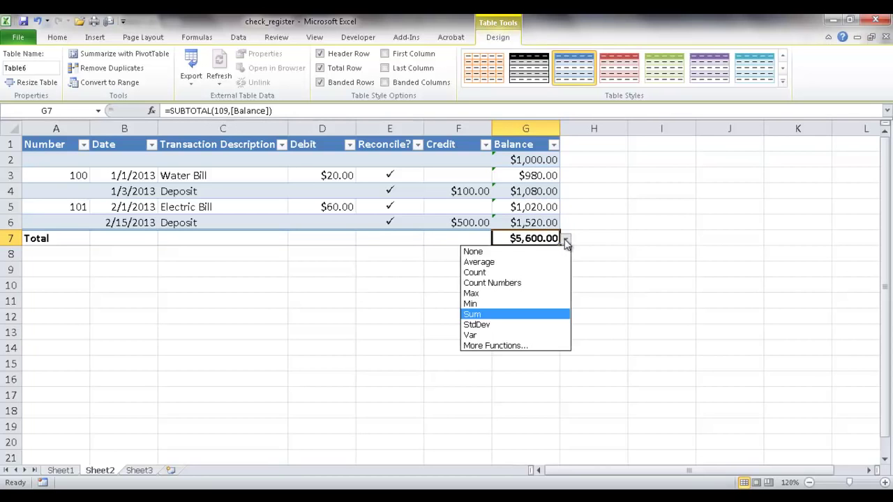
left_click(480, 255)
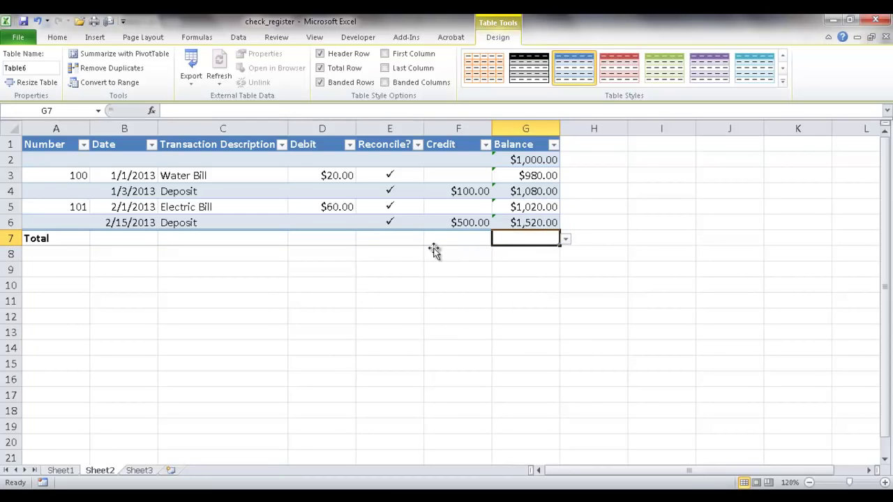
Step: Set the Debit and Credit cells of the total row to Sum
left_click(342, 238)
left_click(362, 239)
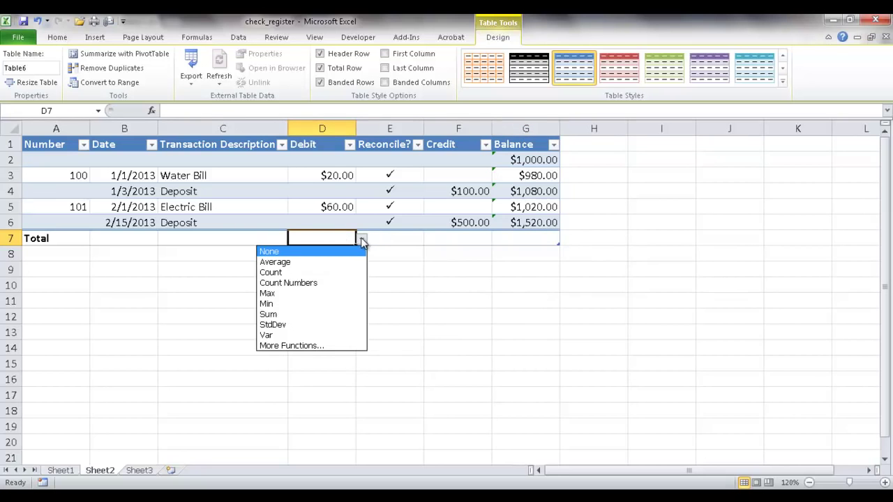
left_click(288, 314)
left_click(474, 240)
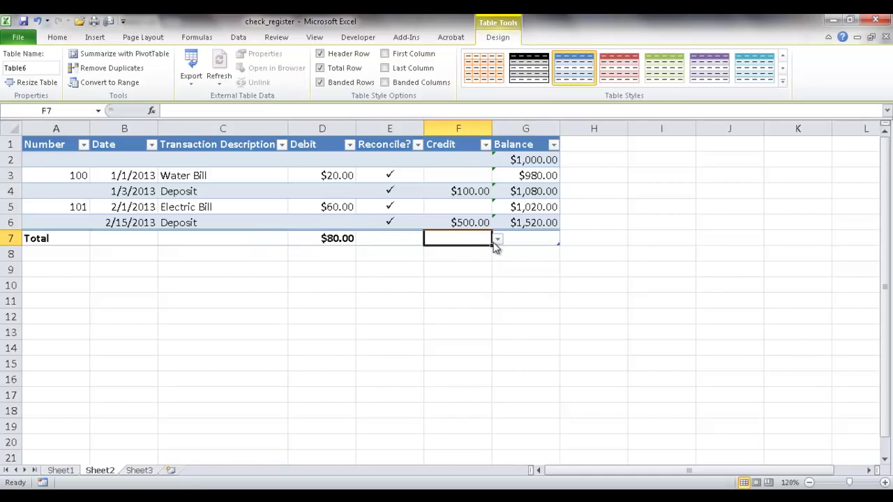
left_click(497, 239)
left_click(448, 314)
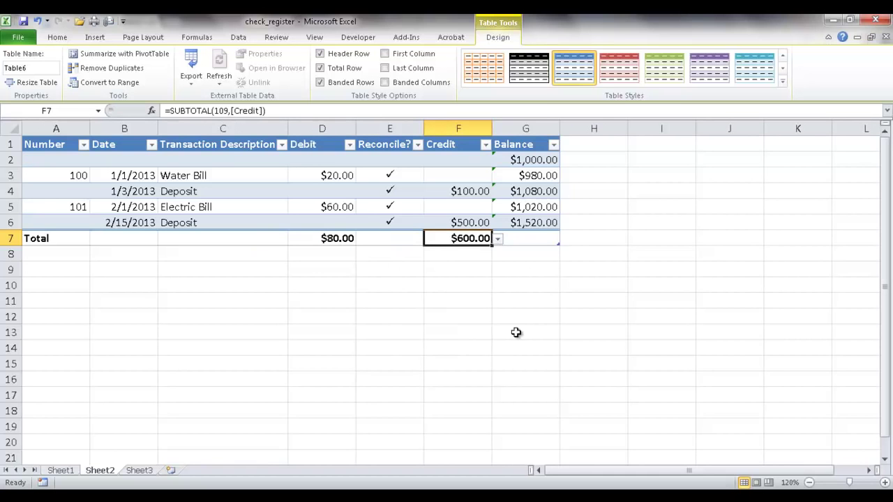
Step: Filter the Transaction Description column to show only the Water Bill and Electric Bill entries
left_click(281, 144)
left_click(173, 251)
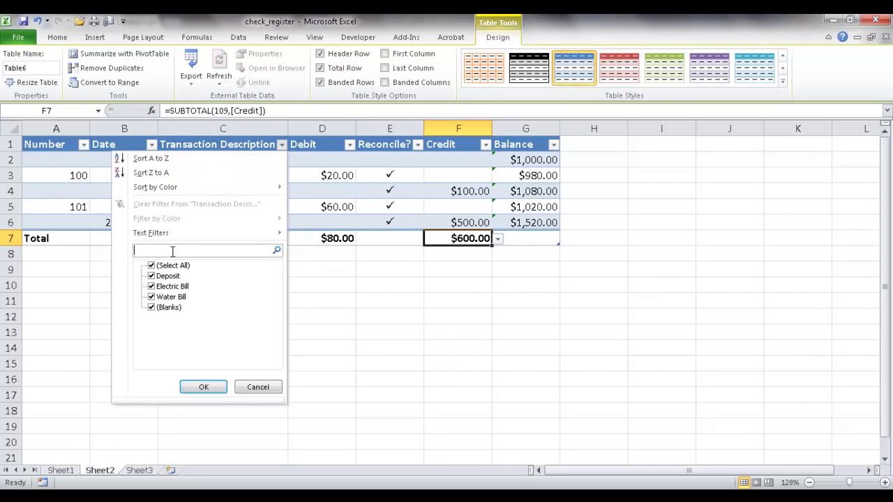
left_click(201, 386)
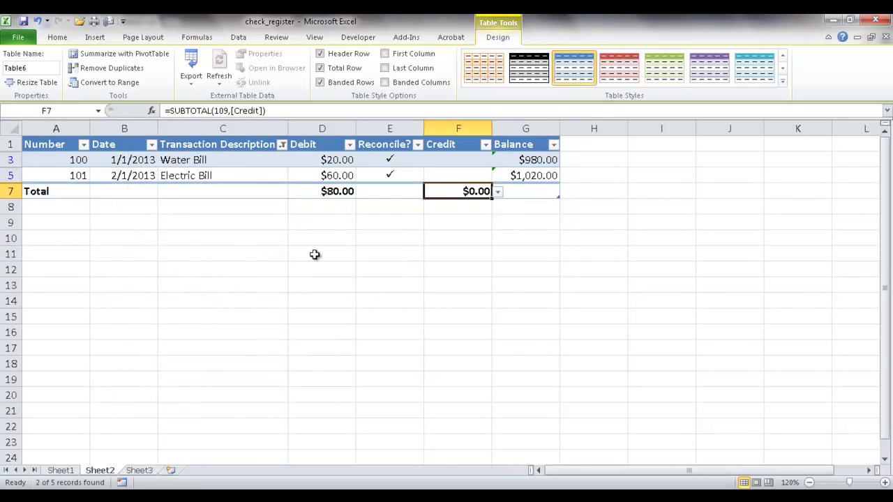
Step: Try Average as the Debit total function and replace it with None
left_click(345, 192)
left_click(362, 192)
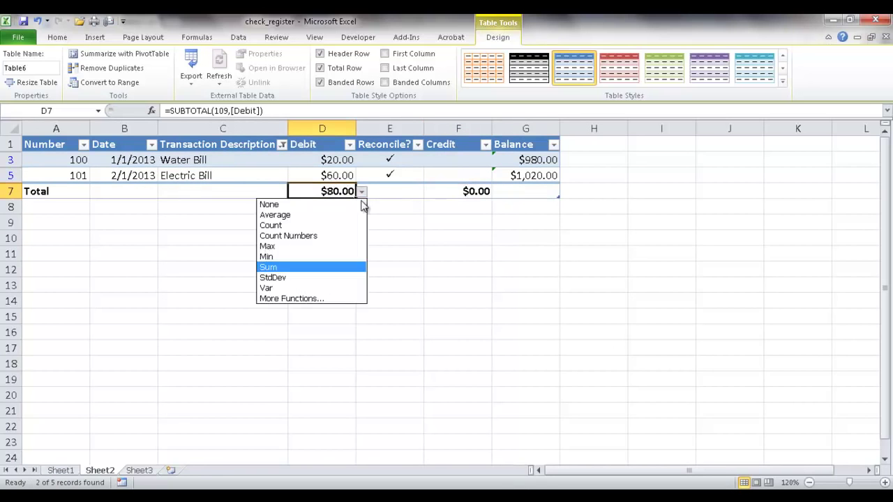
left_click(325, 215)
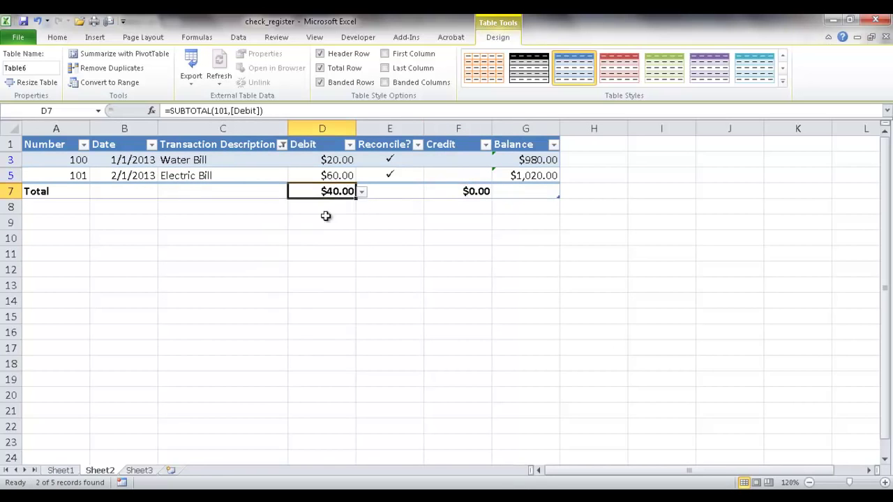
left_click(362, 193)
left_click(279, 205)
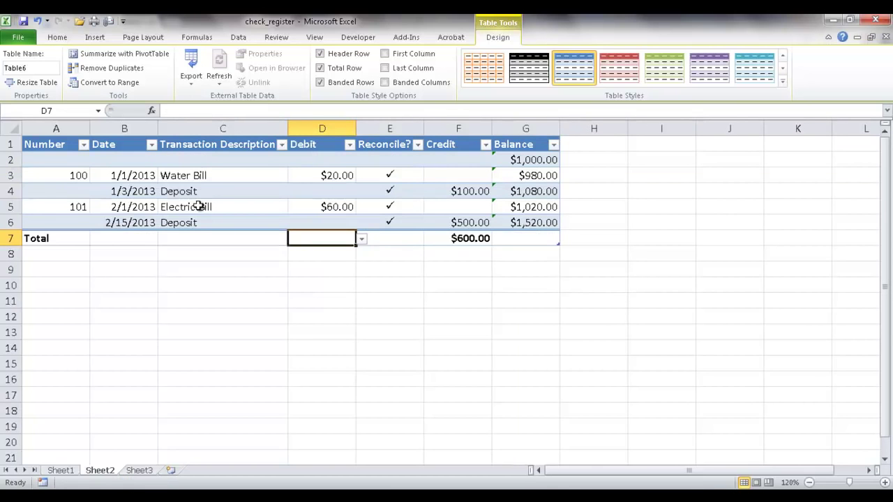